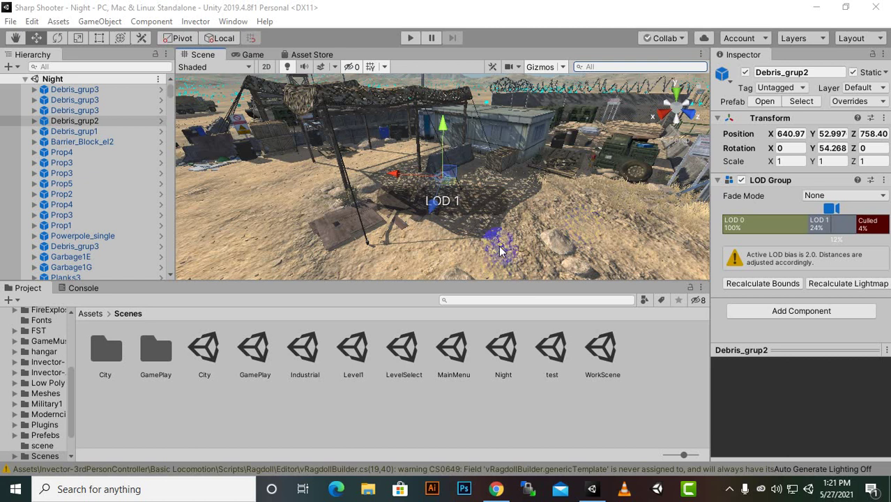
- Examine the desert military base from several angles and look through the ungrouped objects of the Night scene
scroll(500, 241, down, 3)
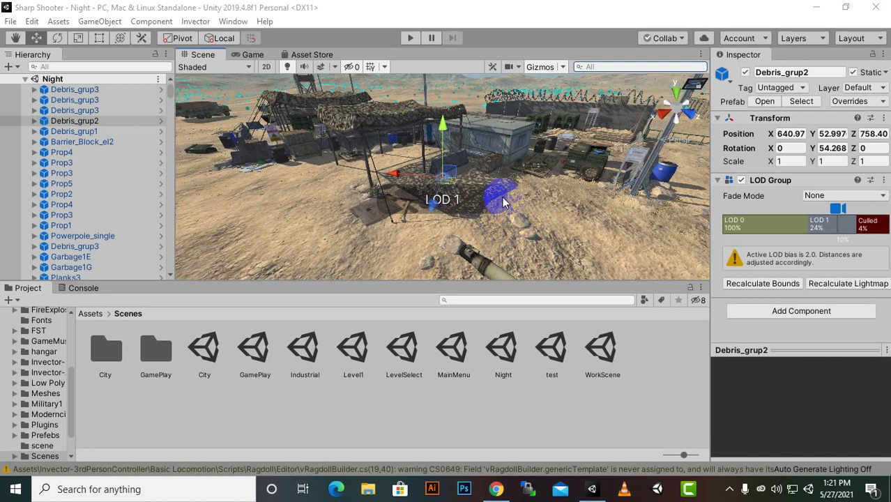
scroll(503, 203, down, 2)
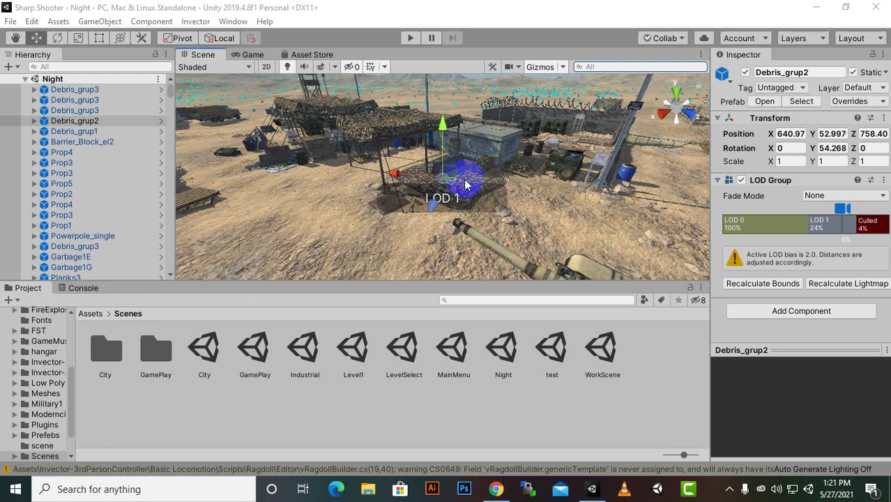
scroll(464, 183, up, 2)
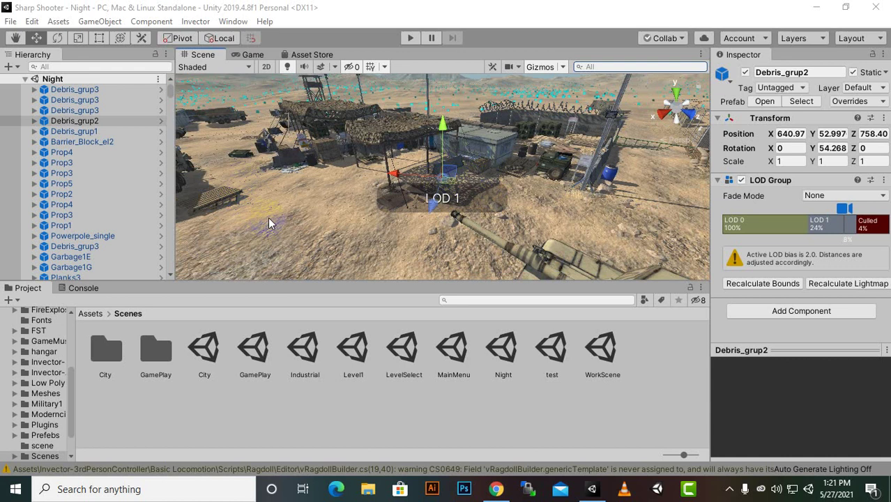
alt+drag(268, 217, 657, 208)
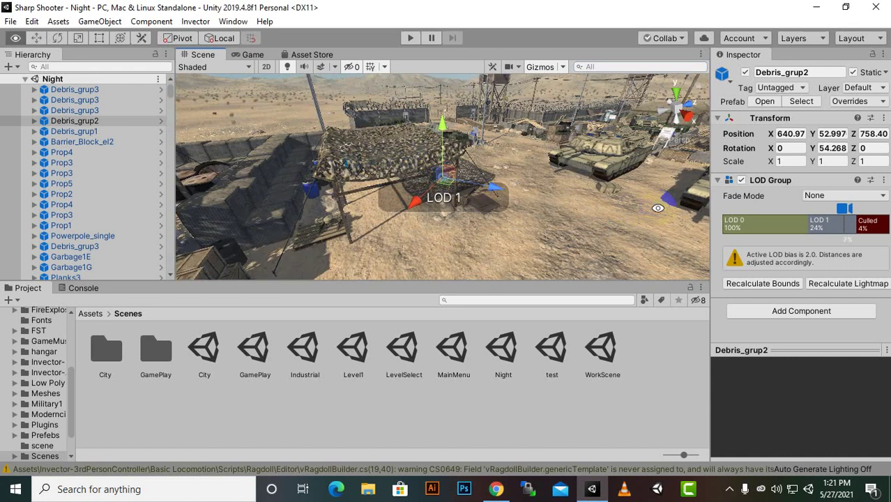
scroll(522, 192, down, 3)
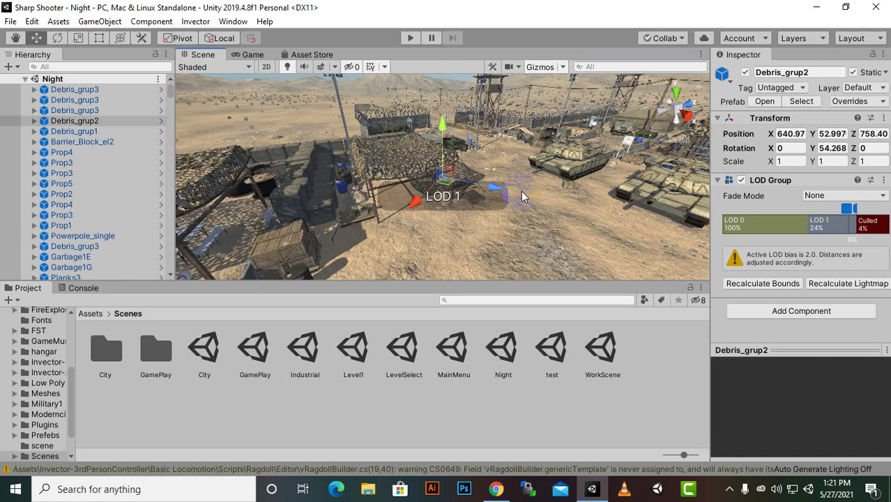
scroll(533, 172, down, 5)
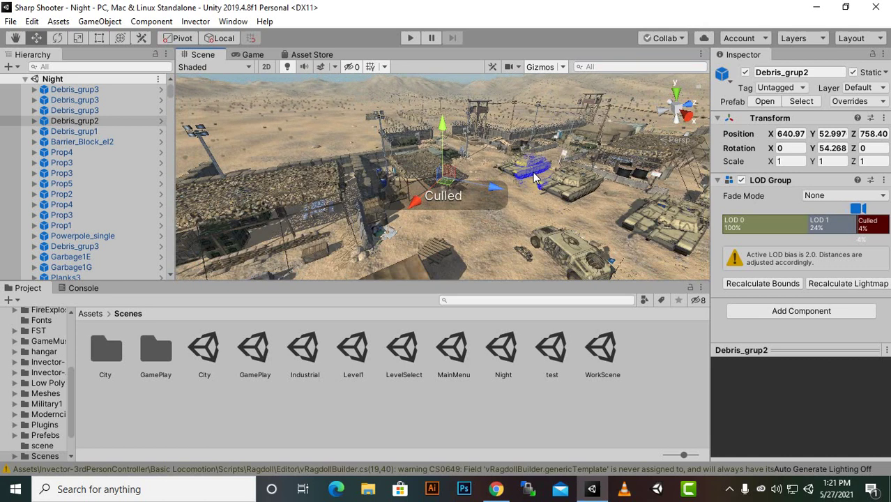
alt+drag(594, 230, 518, 206)
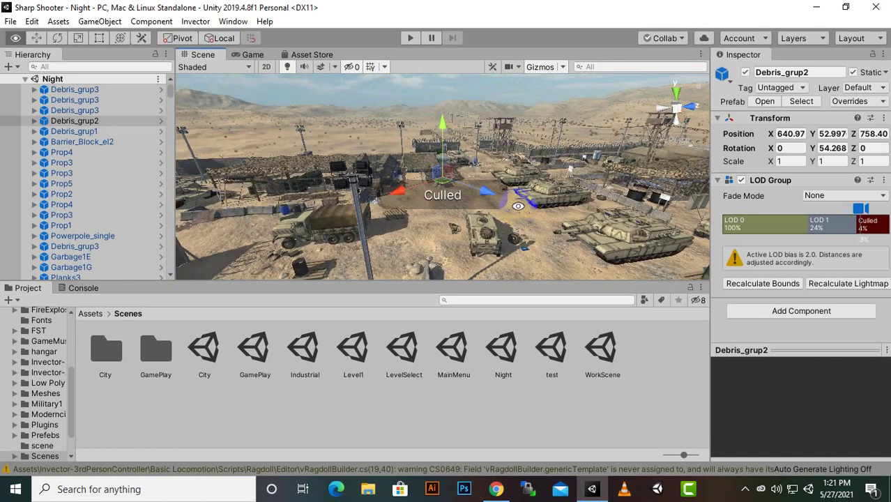
scroll(517, 206, down, 3)
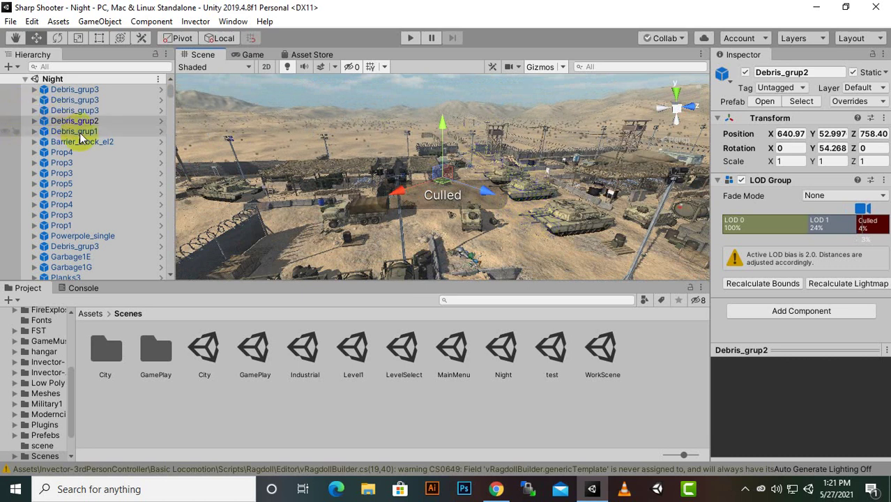
click(73, 89)
scroll(108, 223, down, 10)
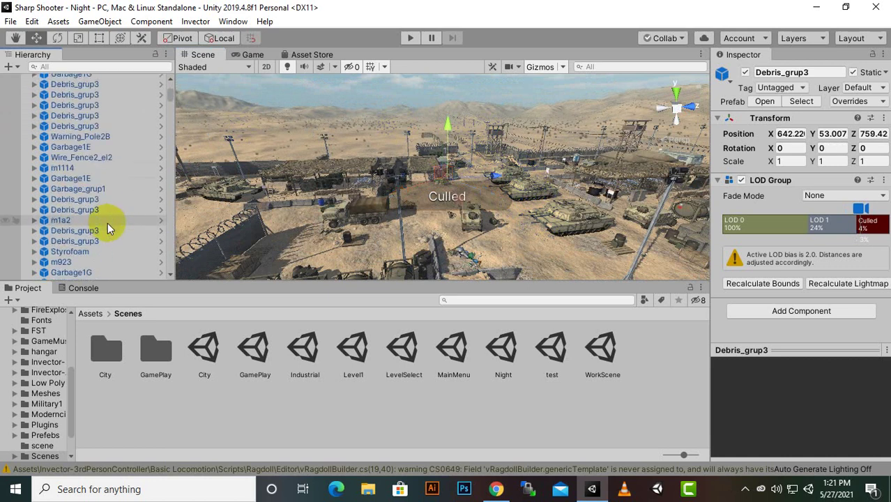
scroll(108, 223, down, 6)
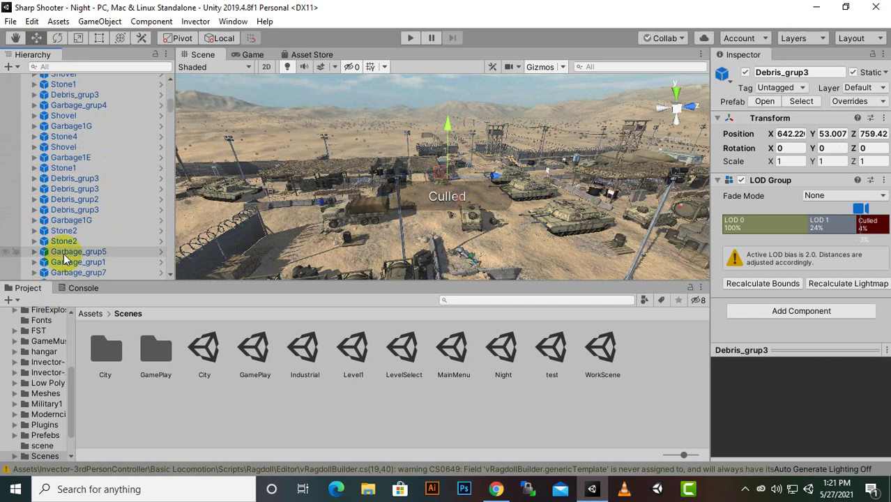
scroll(63, 255, up, 8)
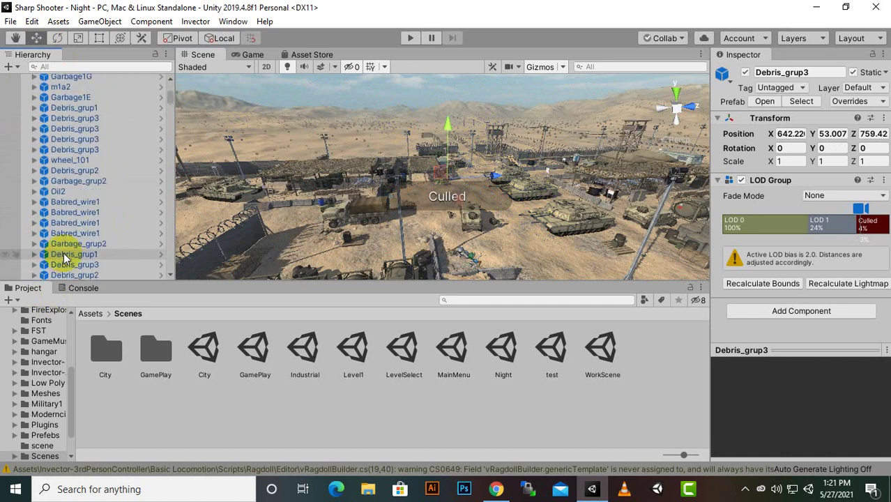
scroll(63, 253, up, 6)
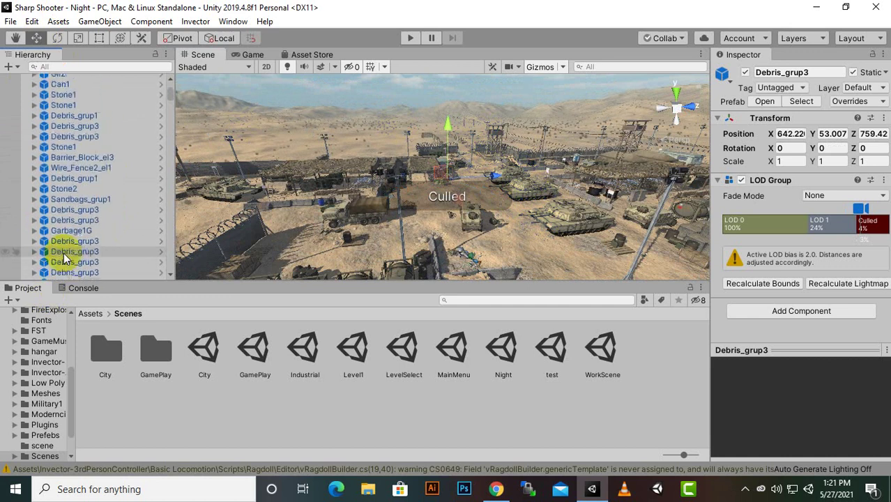
- Create an empty game object in the Night scene and rename it environment
click(8, 66)
click(31, 81)
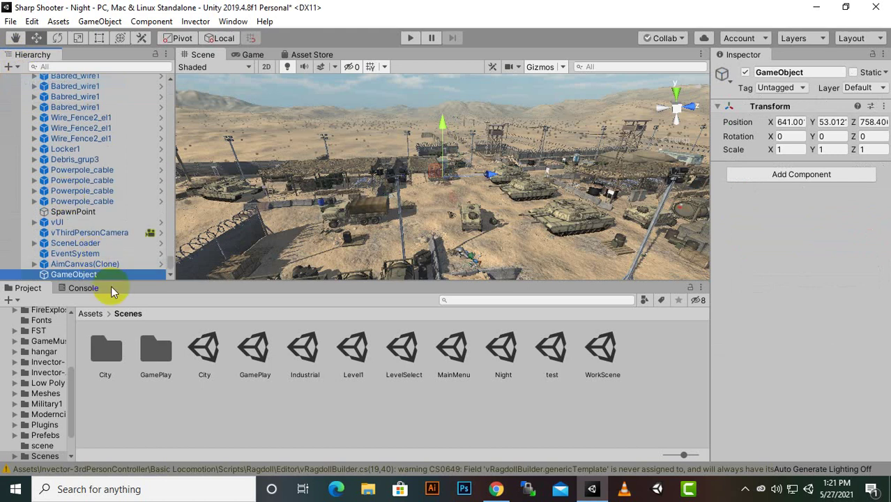
right_click(95, 274)
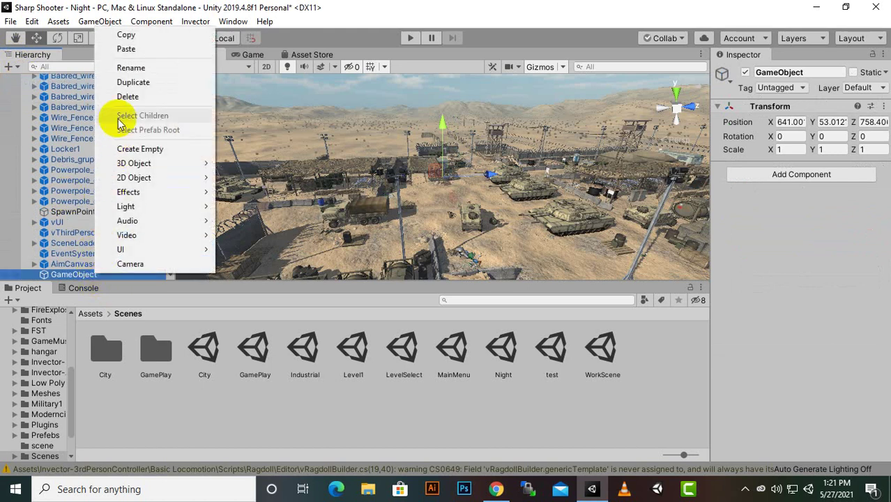
click(130, 68)
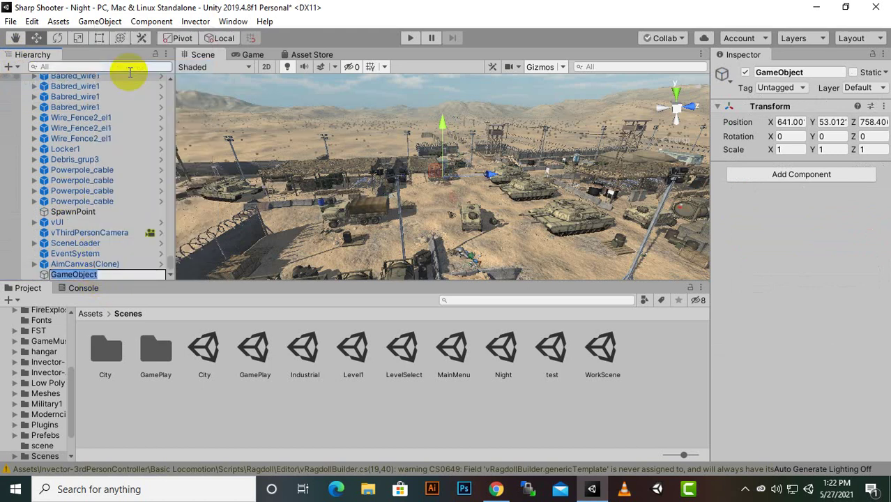
text(enviro)
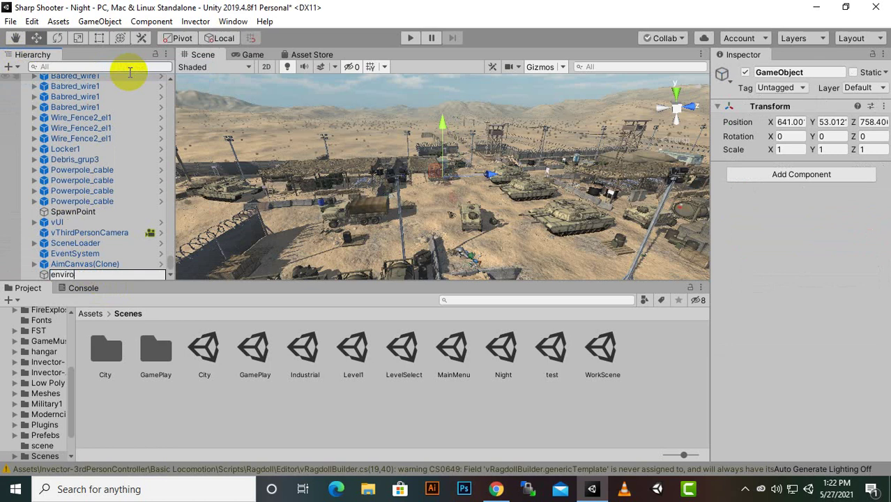
text(nment)
key(Return)
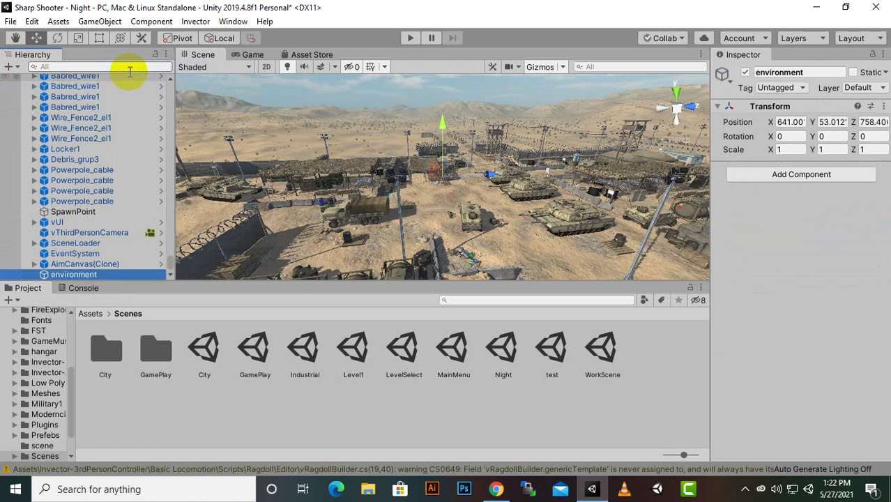
- Parent all objects from the first Debris_grup3 through the last Powerpole_cable under the environment object, and collapse it
click(47, 201)
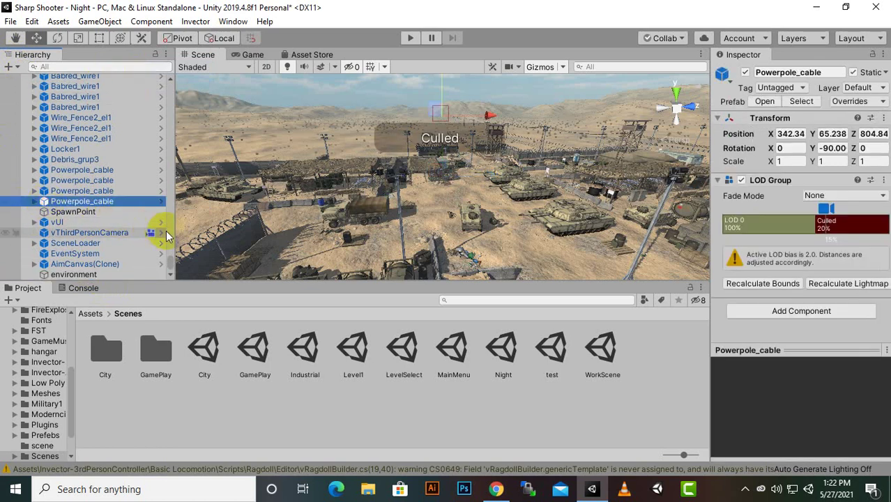
drag(172, 265, 171, 86)
shift+click(99, 89)
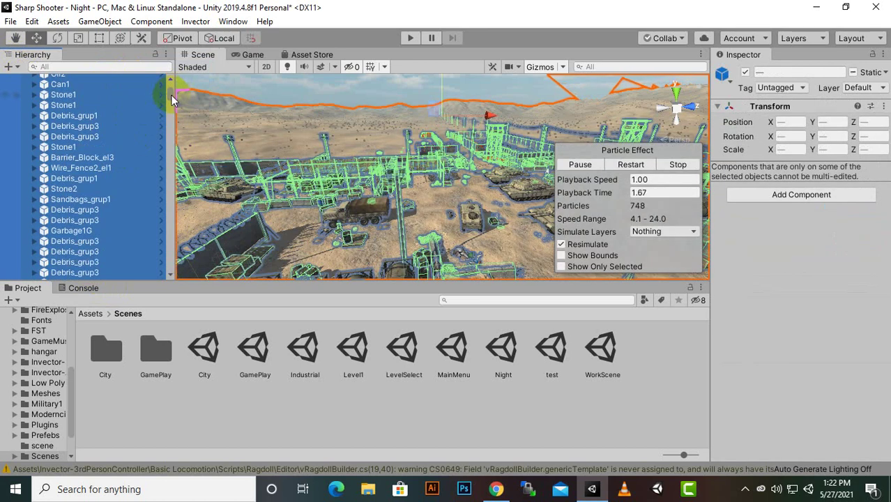
drag(169, 89, 174, 268)
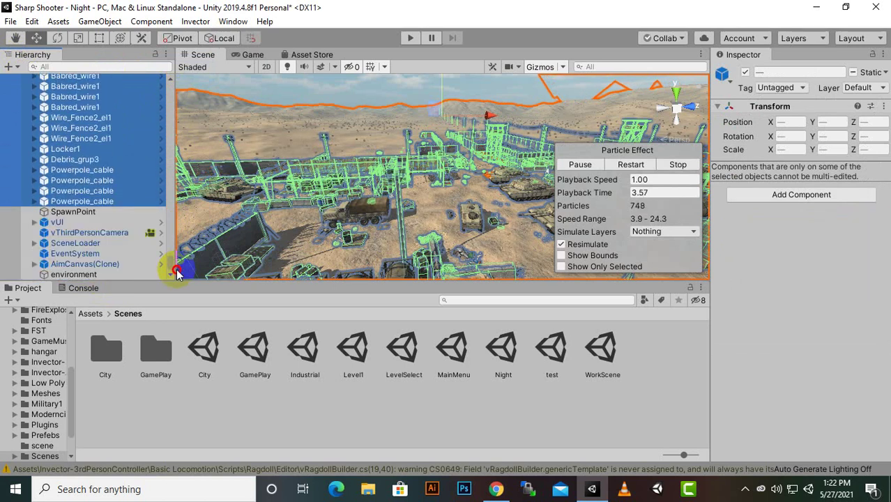
drag(102, 199, 90, 277)
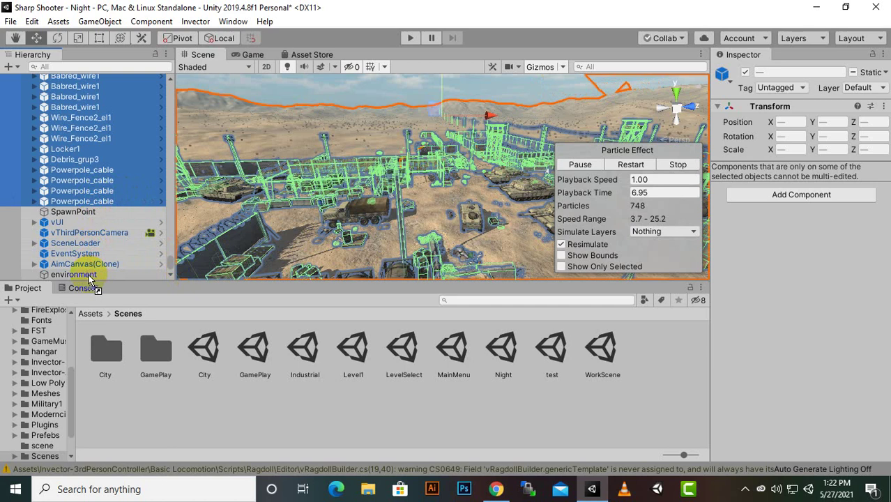
drag(88, 277, 88, 279)
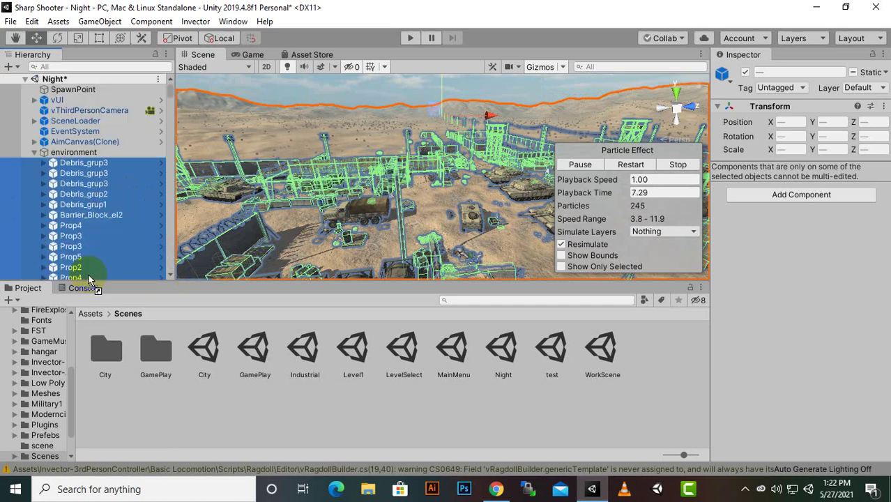
click(34, 152)
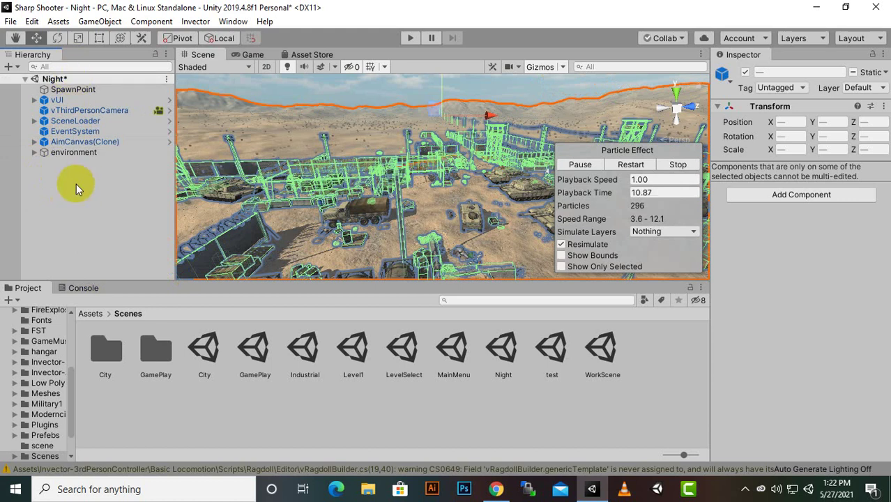
- Select the SpawnPoint object, frame it in the scene view and examine its surroundings between the stone walls
click(81, 90)
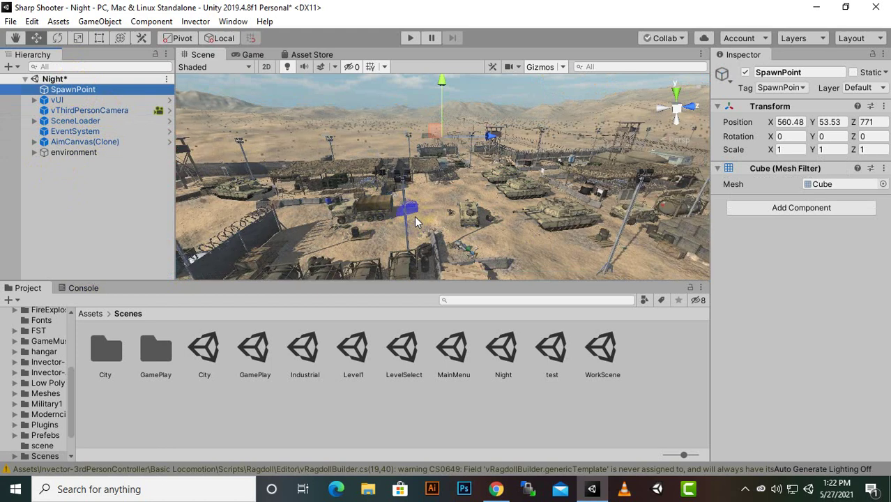
key(f)
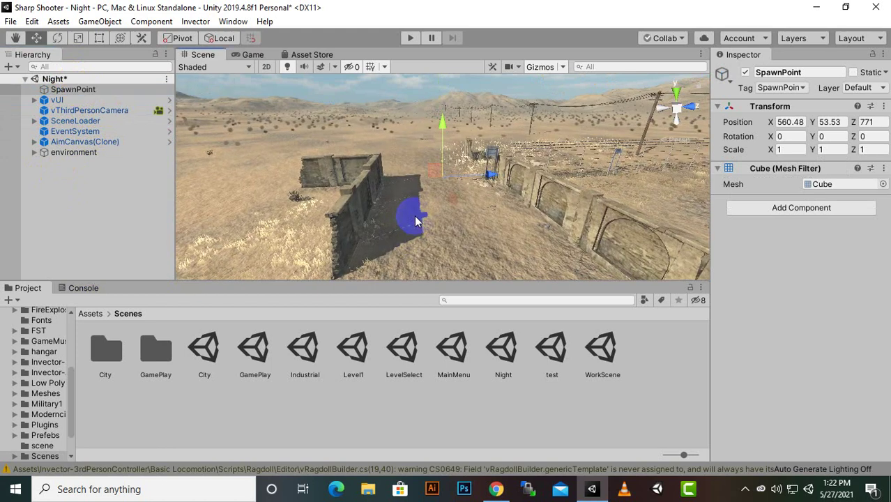
scroll(414, 216, up, 5)
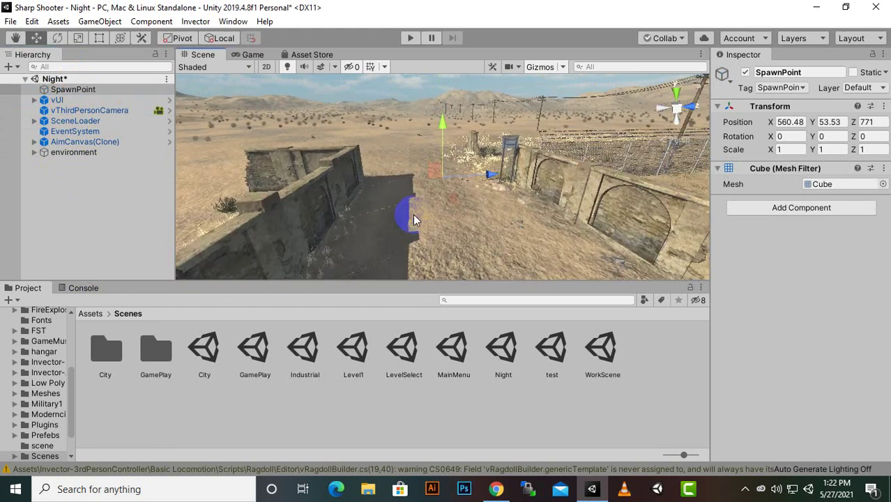
alt+drag(413, 214, 412, 214)
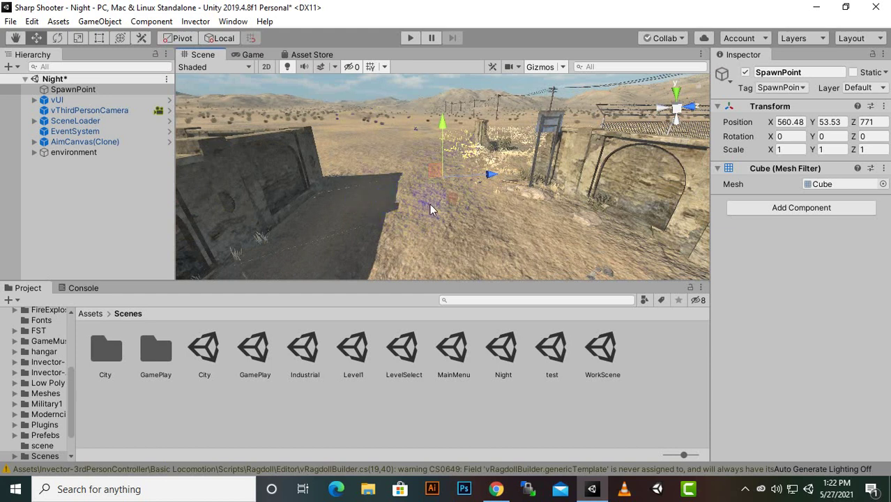
scroll(430, 205, down, 6)
scroll(433, 192, down, 2)
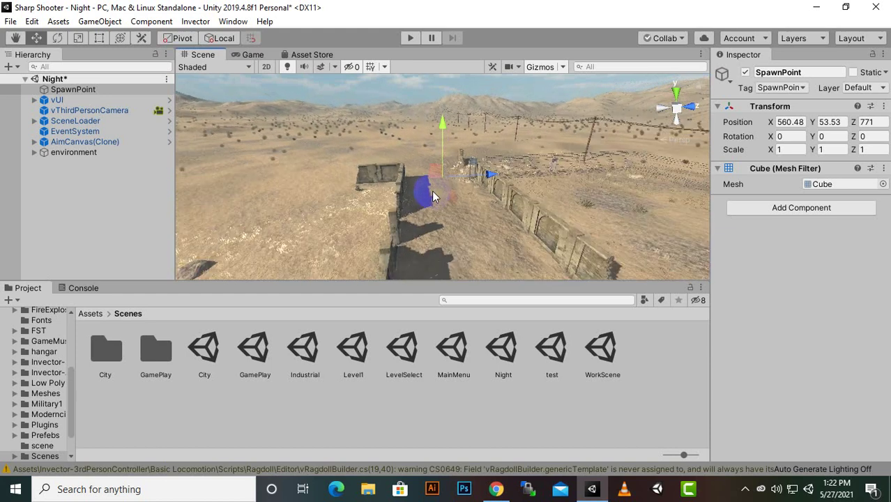
scroll(433, 191, down, 3)
- Survey the area from the stone walls to the military base, including its watchtowers, vehicles and central road
middle_drag(497, 204, 490, 161)
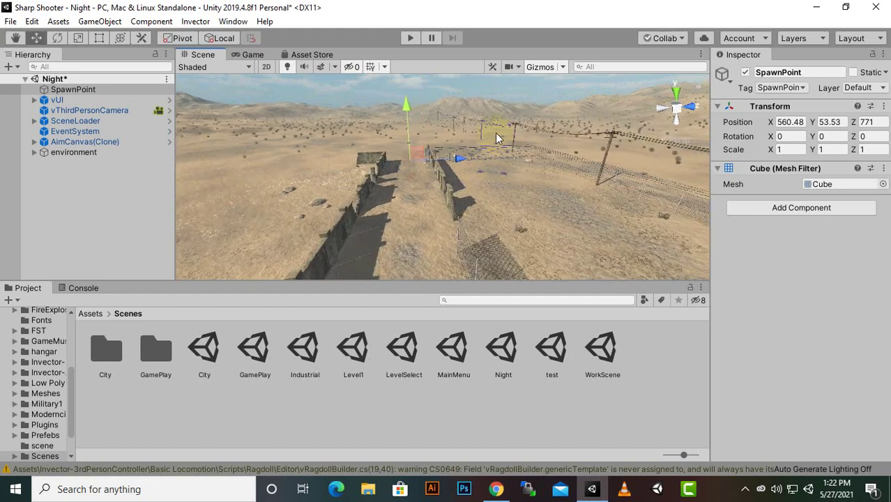
alt+drag(457, 224, 812, 214)
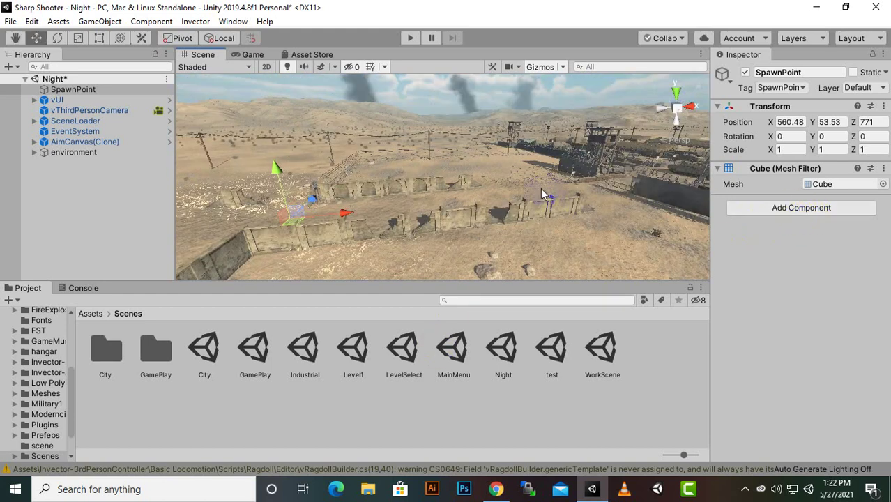
middle_drag(544, 194, 448, 225)
scroll(546, 206, up, 3)
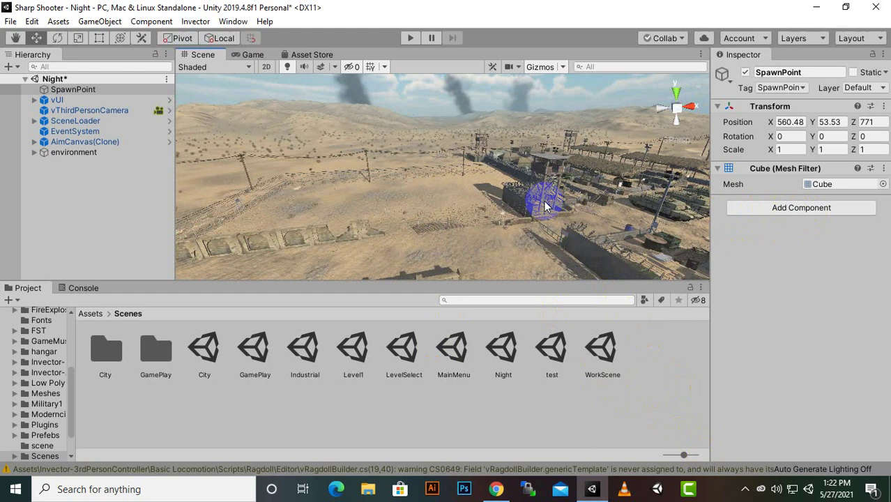
scroll(547, 207, up, 3)
scroll(499, 185, down, 2)
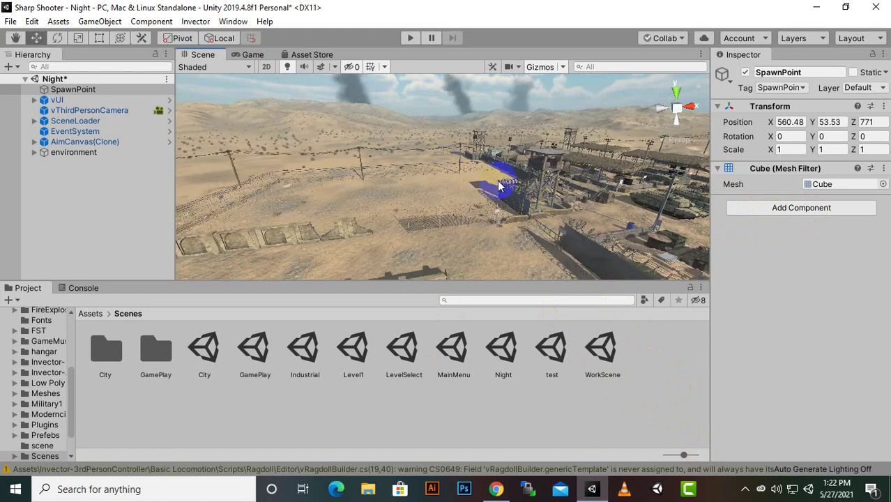
middle_drag(497, 180, 442, 169)
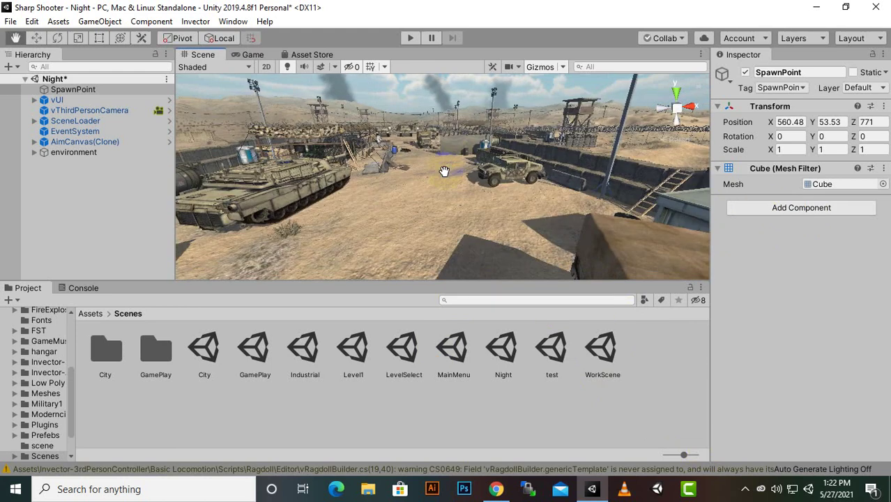
scroll(442, 169, down, 2)
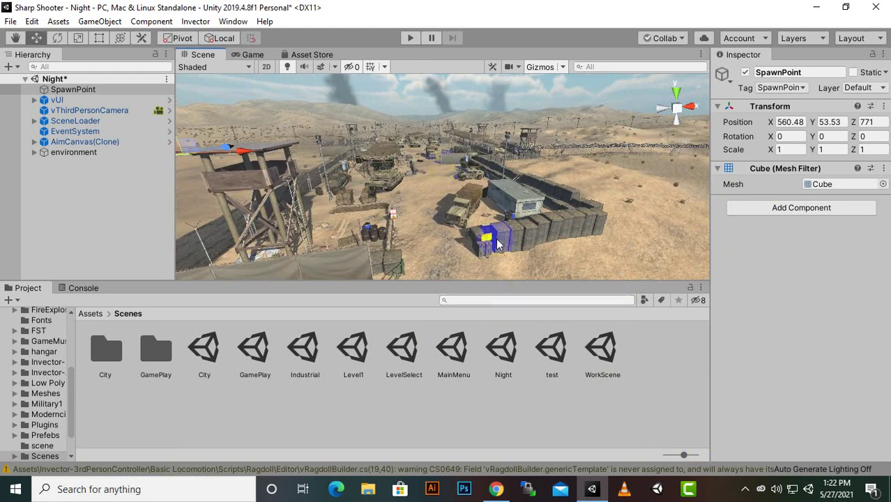
scroll(449, 218, down, 3)
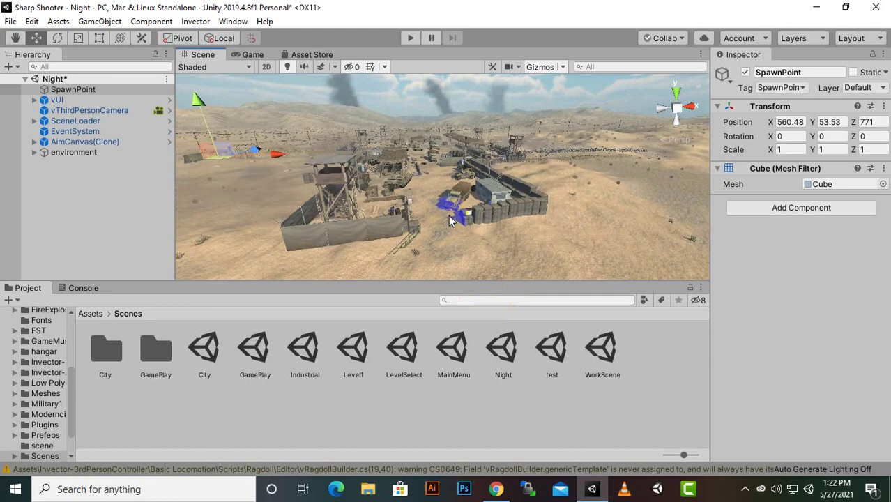
- Select the Building_Office beside the parked truck and examine the area around it from near and far
scroll(448, 215, up, 4)
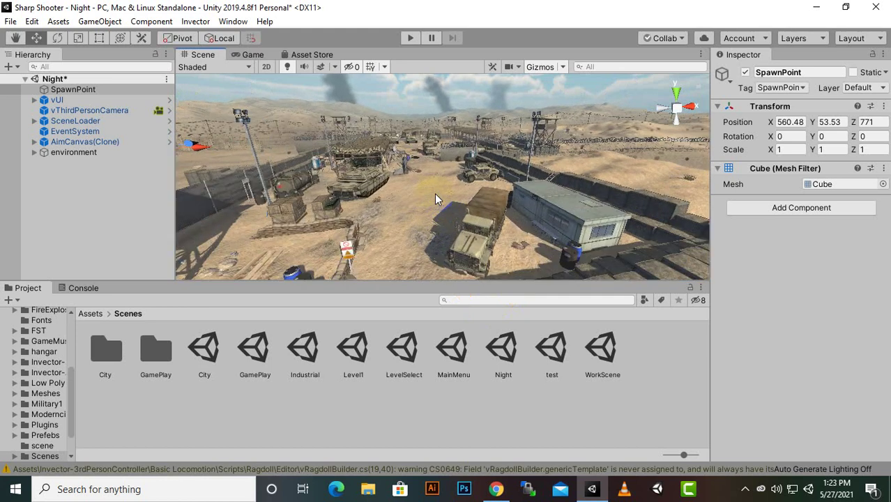
drag(491, 199, 575, 215)
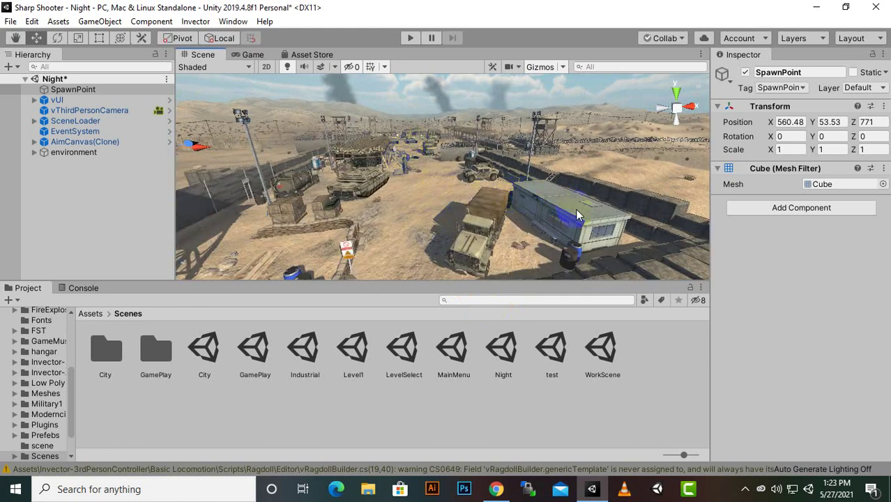
click(548, 199)
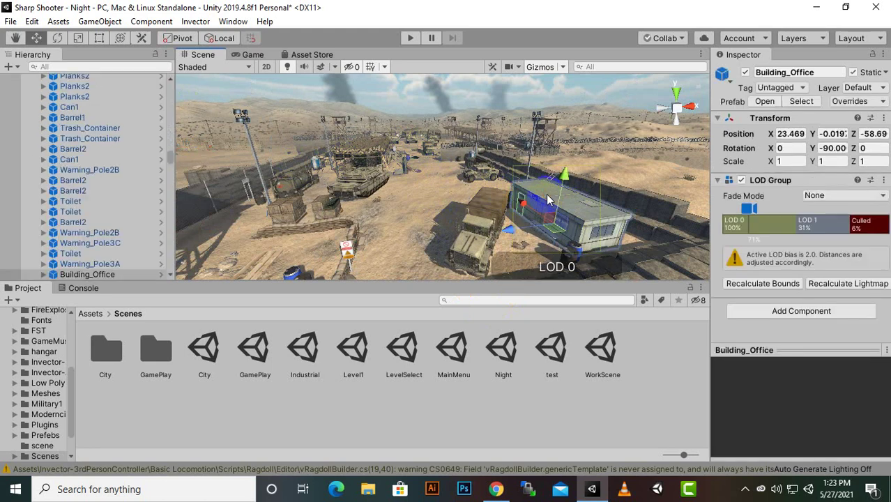
key(f)
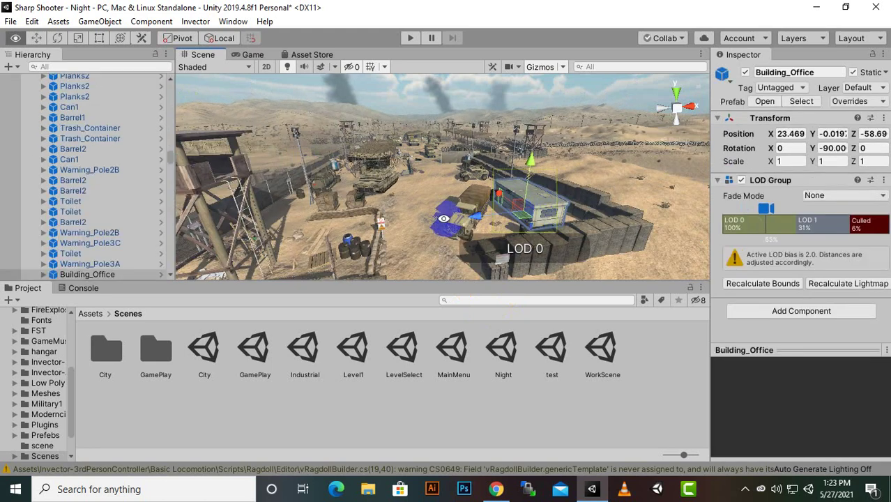
alt+drag(444, 218, 492, 260)
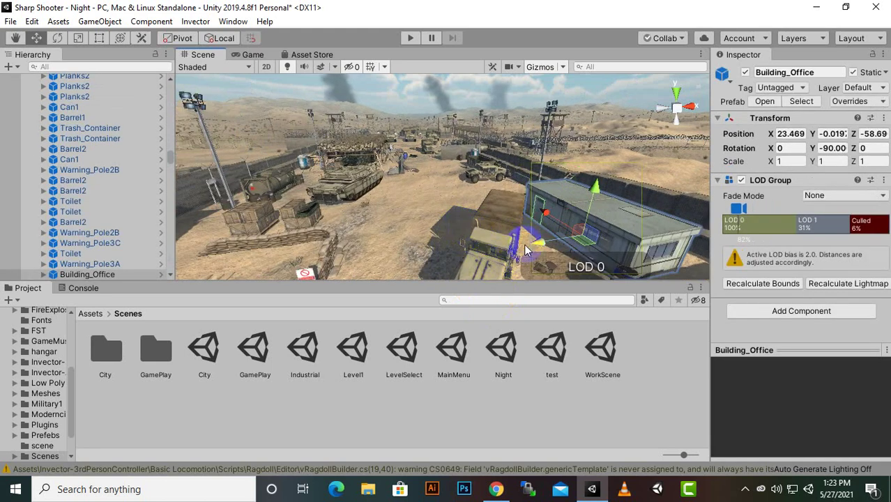
scroll(486, 255, down, 7)
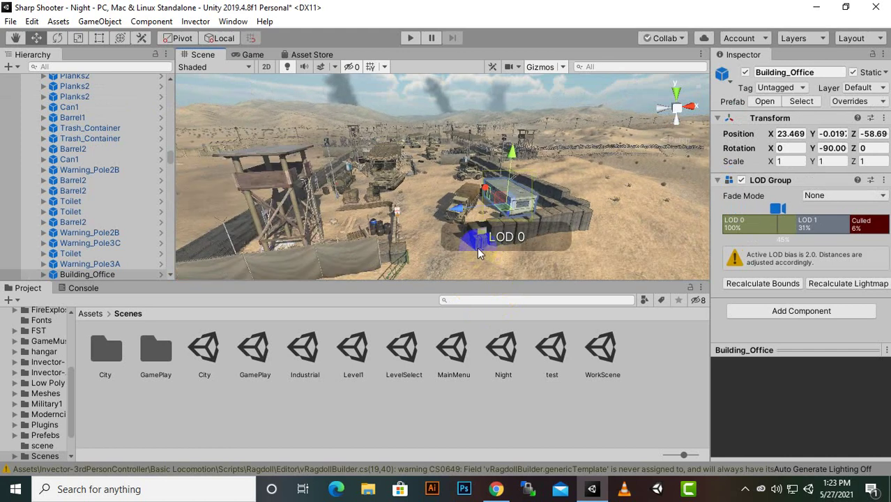
- Survey the military base from above and outside, and inspect the gated entrance beside the sandbag wall
alt+drag(477, 246, 475, 223)
mouse_move(432, 152)
alt+mouse_down()
mouse_move(569, 232)
mouse_move(688, 221)
alt+mouse_up()
alt+drag(378, 199, 362, 138)
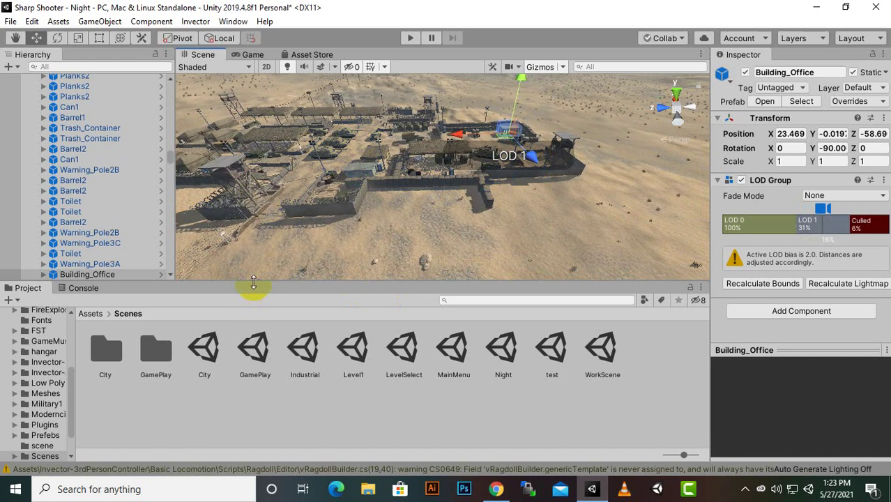
alt+drag(289, 240, 371, 220)
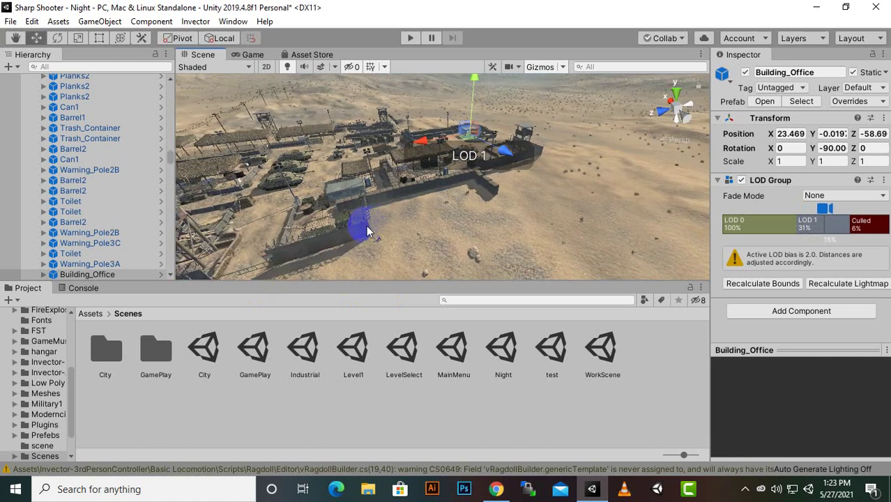
middle_drag(367, 227, 460, 175)
scroll(446, 195, up, 3)
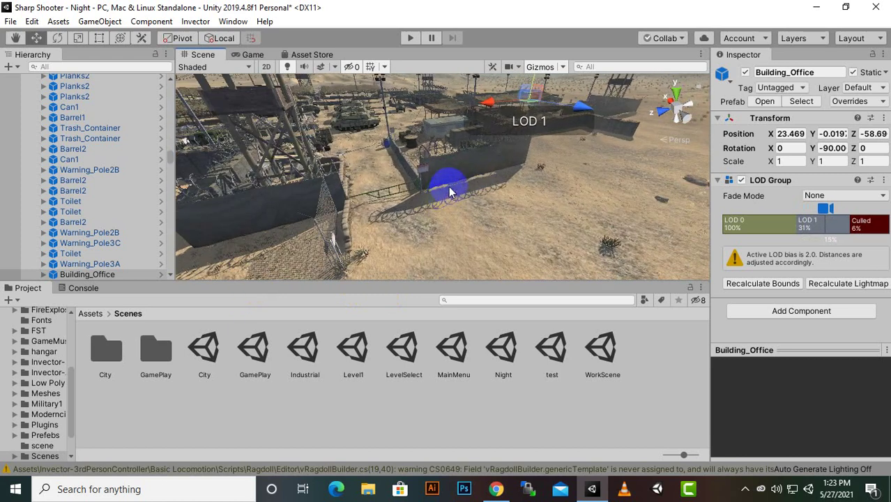
scroll(420, 174, down, 3)
scroll(418, 177, up, 3)
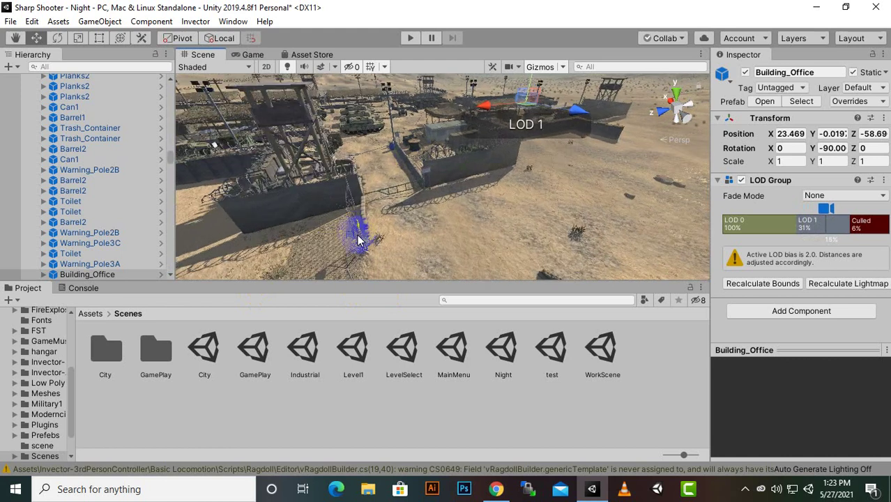
scroll(357, 228, up, 5)
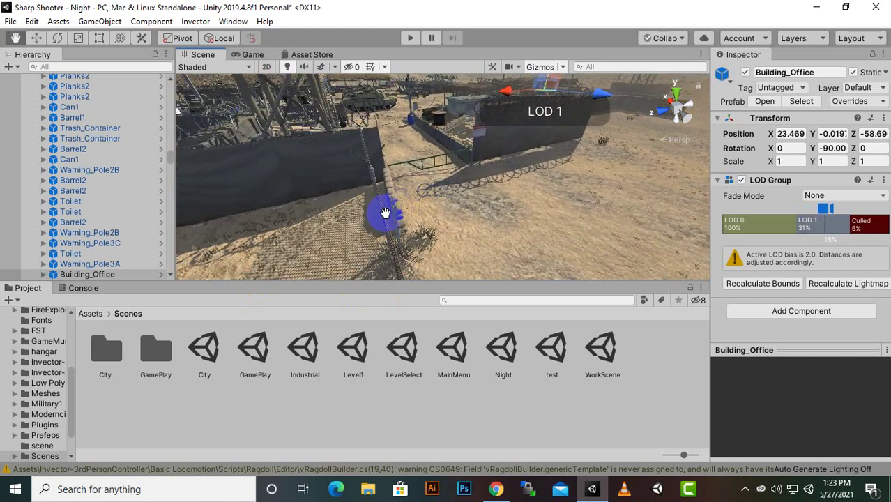
scroll(386, 214, up, 1)
middle_drag(460, 214, 418, 224)
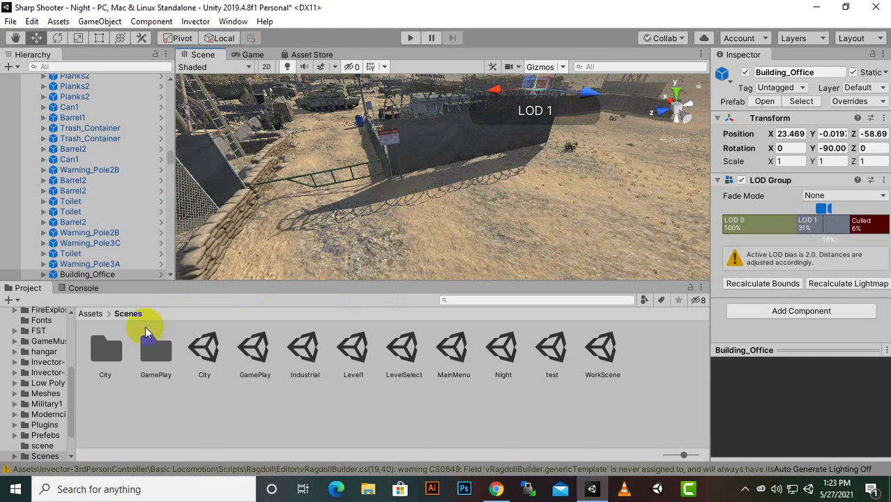
- Open the Enemies folder inside the project's Prefebs folder
click(82, 315)
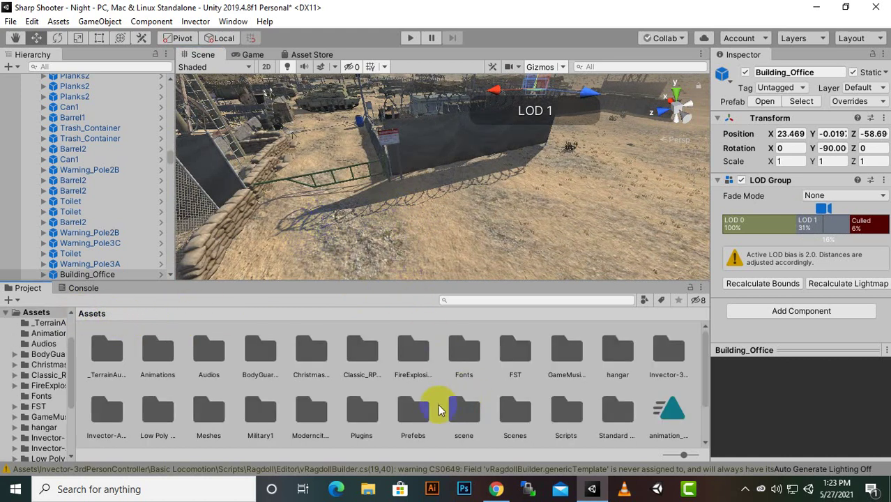
click(406, 420)
double_click(406, 420)
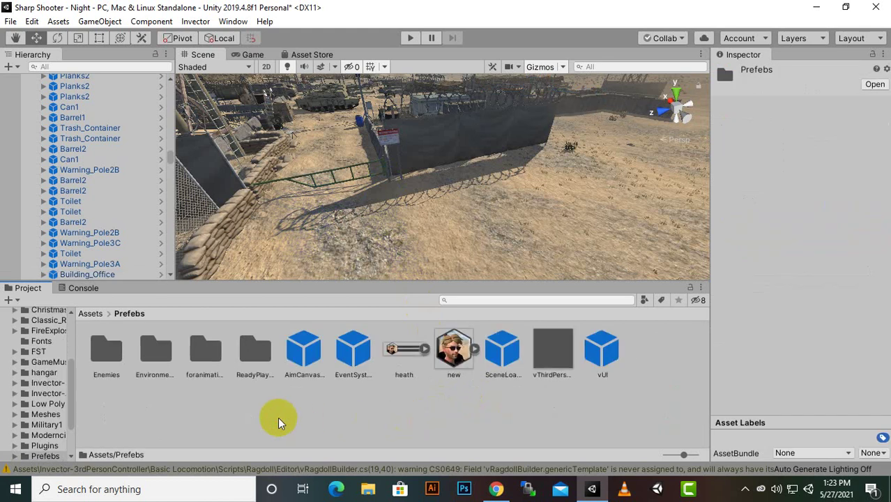
click(122, 352)
double_click(122, 352)
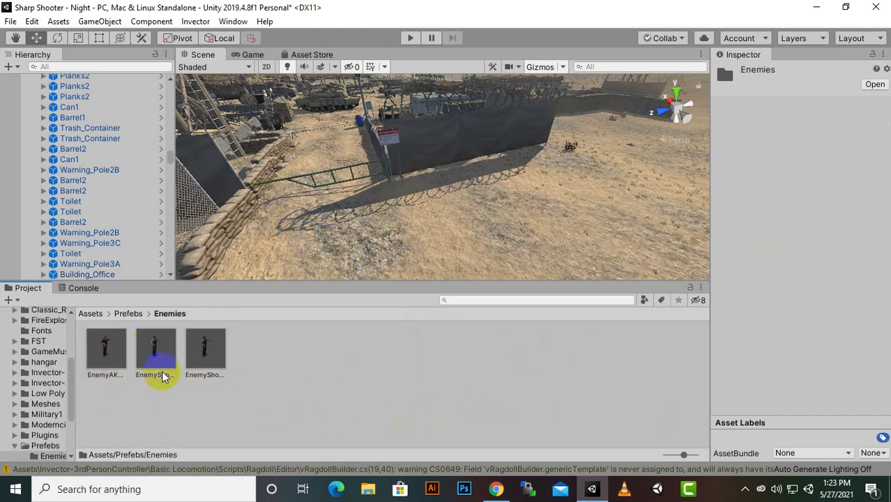
- Place the EnemyShooterShotgun prefab in the scene beside the sandbag wall at the base's gate
click(188, 361)
drag(188, 361, 290, 248)
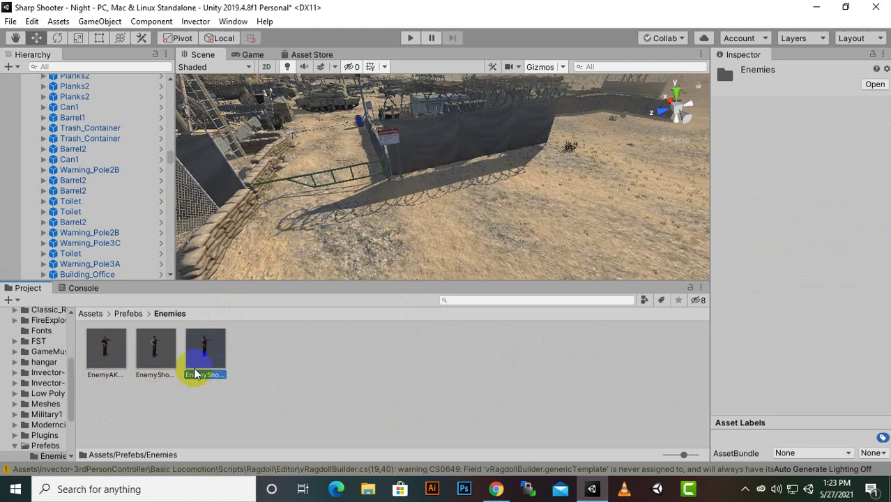
click(156, 348)
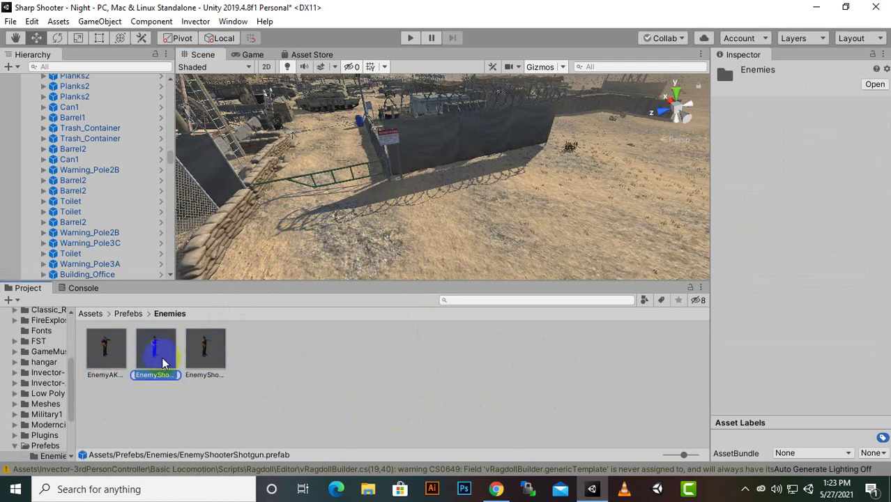
click(109, 364)
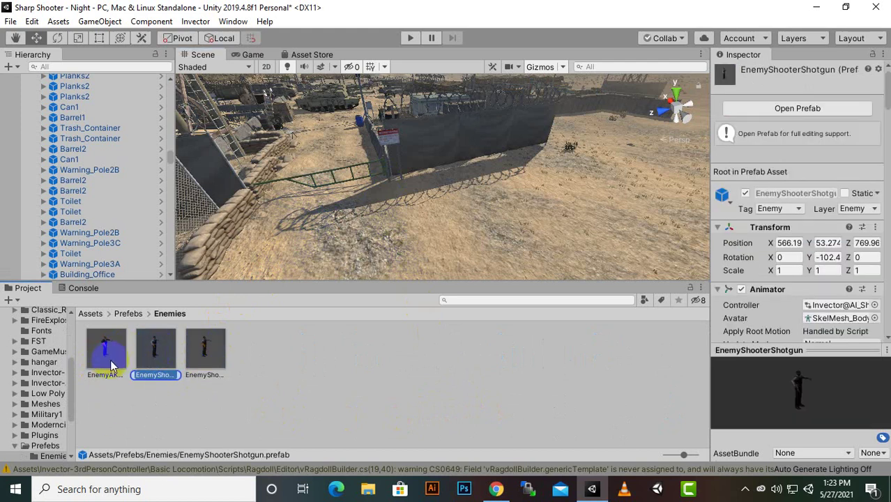
click(159, 350)
drag(160, 350, 287, 221)
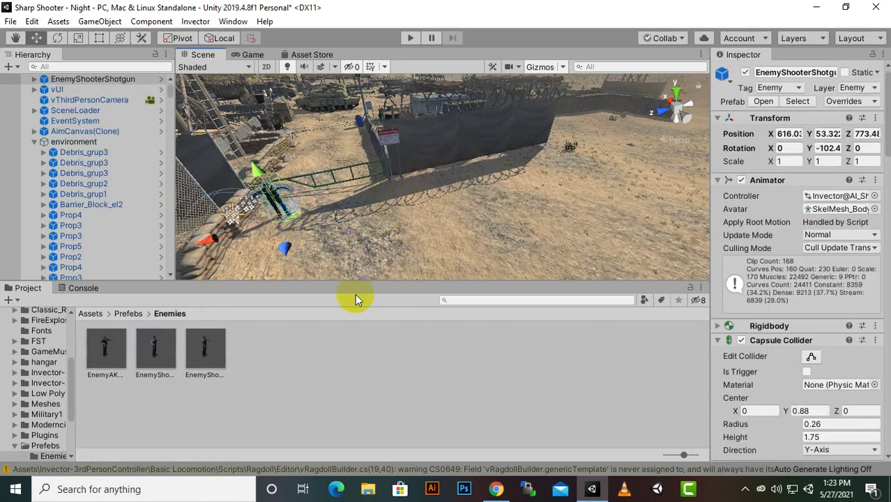
- Create an empty game object in the Night scene and rename it enemies
click(11, 66)
click(20, 83)
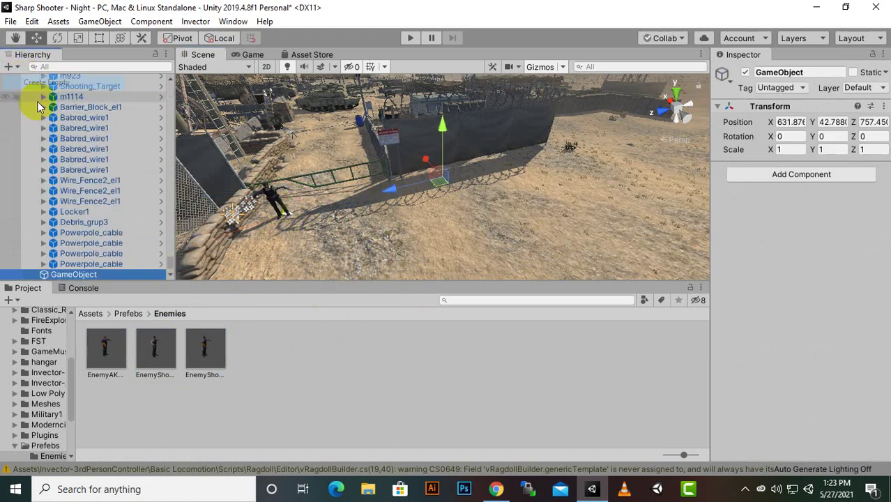
right_click(83, 272)
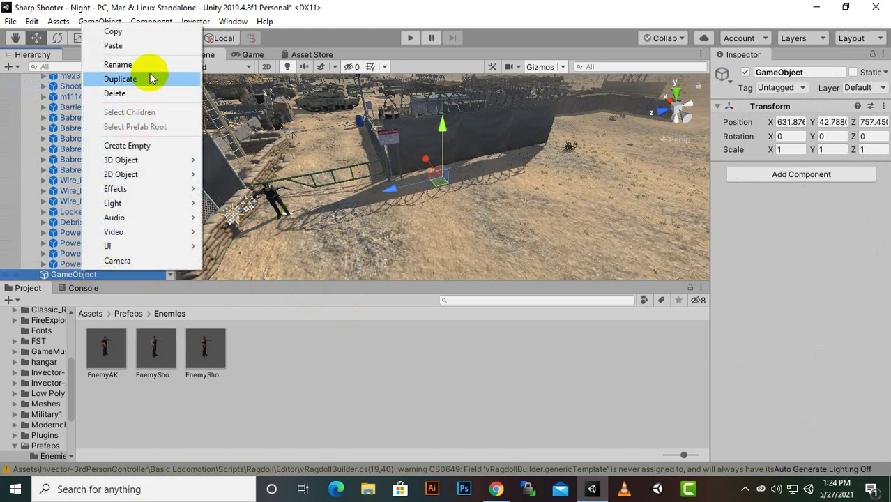
click(118, 64)
text(e)
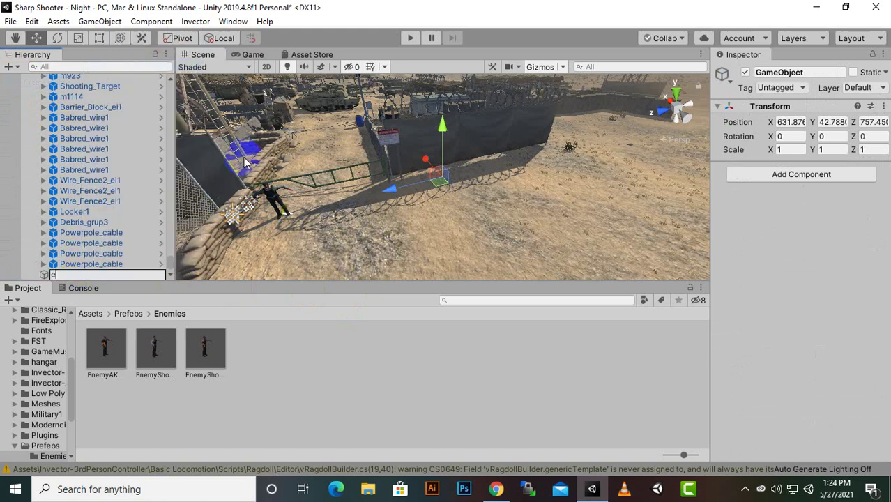
text(nemies)
key(Return)
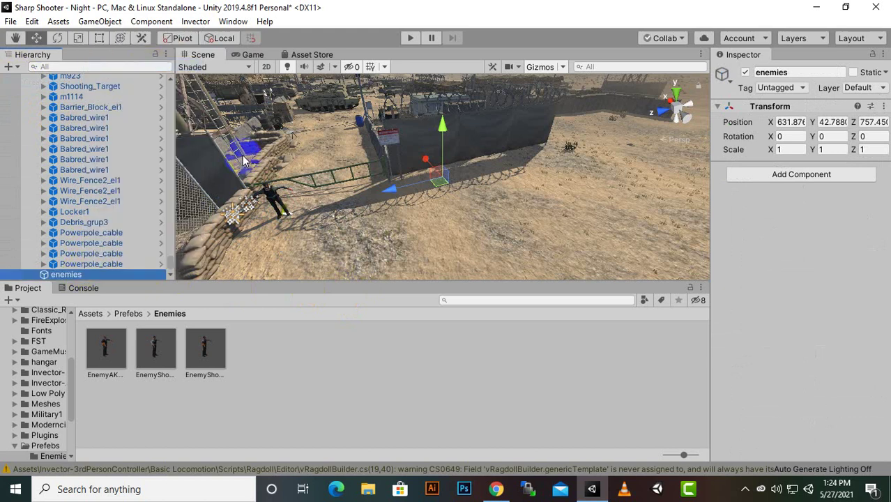
- Collapse the environment object and parent EnemyShooterShotgun under the enemies object
scroll(157, 165, up, 4)
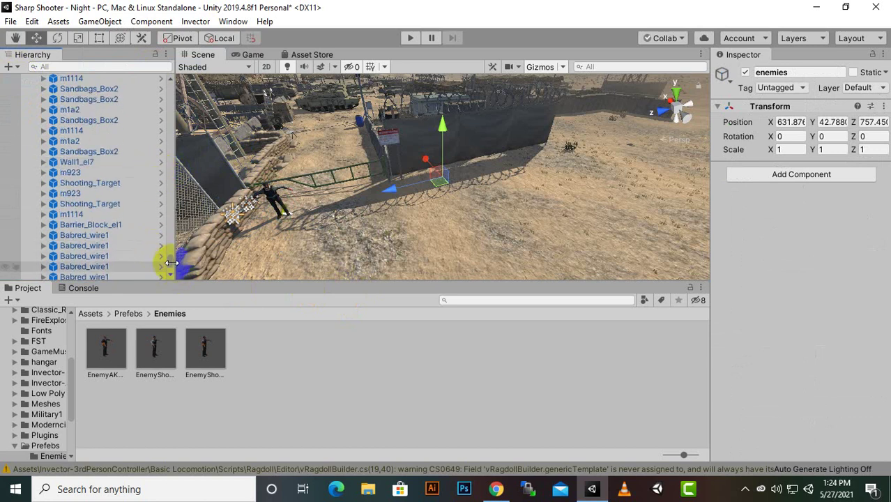
drag(171, 263, 155, 80)
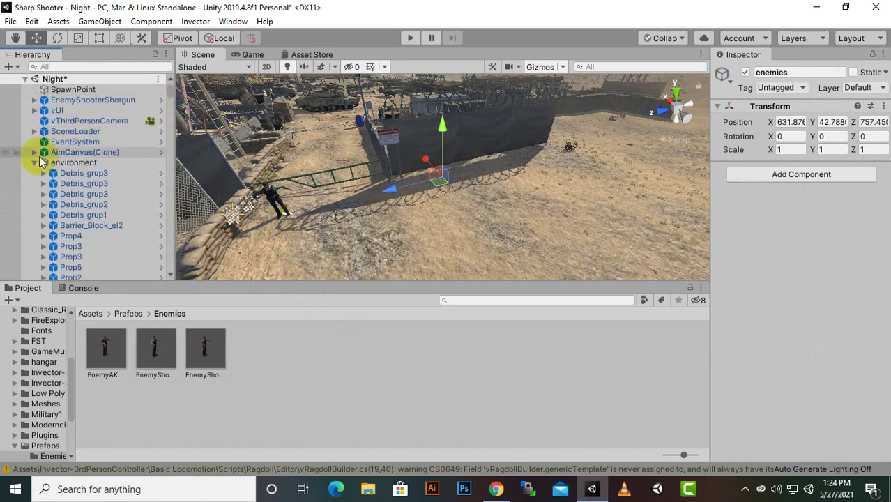
click(36, 162)
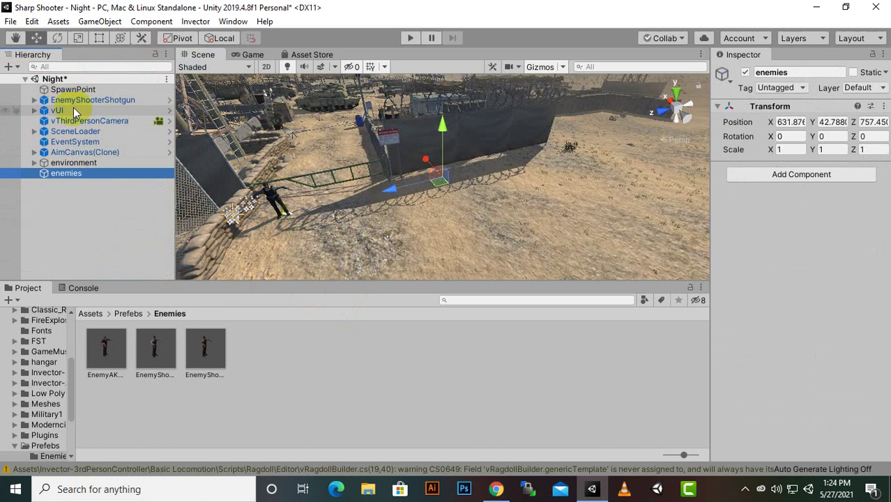
drag(100, 101, 87, 175)
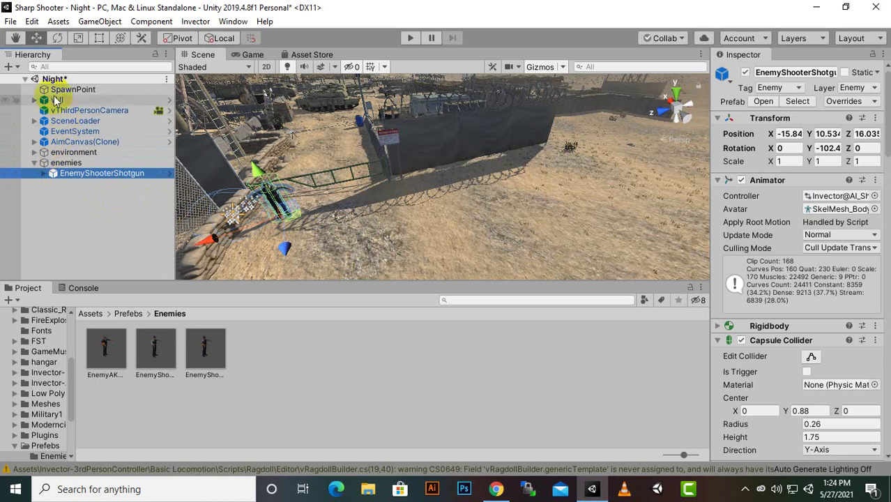
- Create another empty game object at the root of the Night scene and rename it waypoints
click(14, 67)
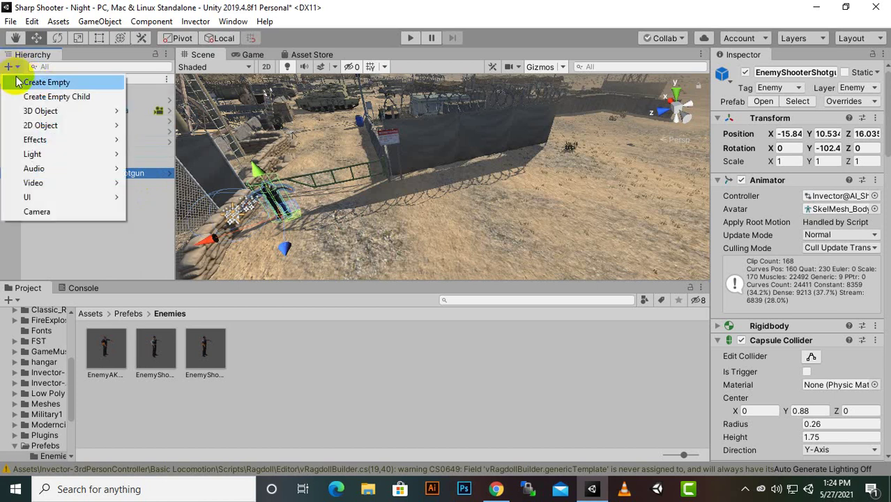
click(59, 82)
right_click(67, 184)
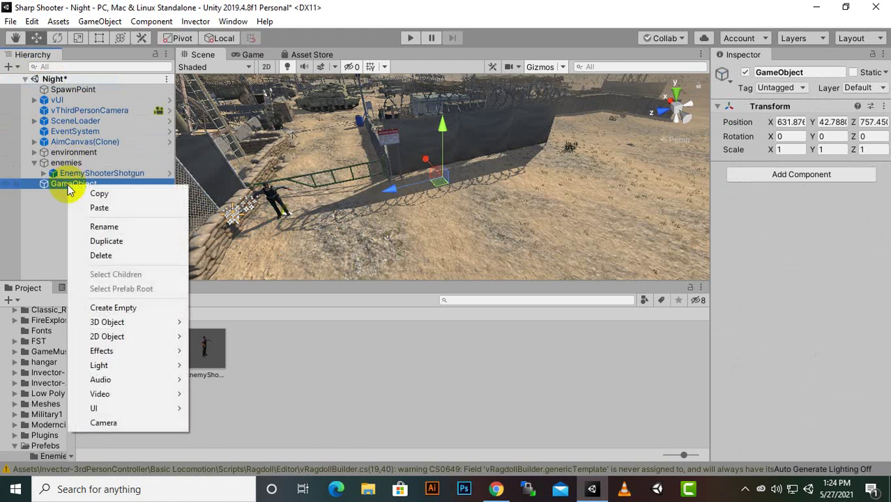
click(101, 227)
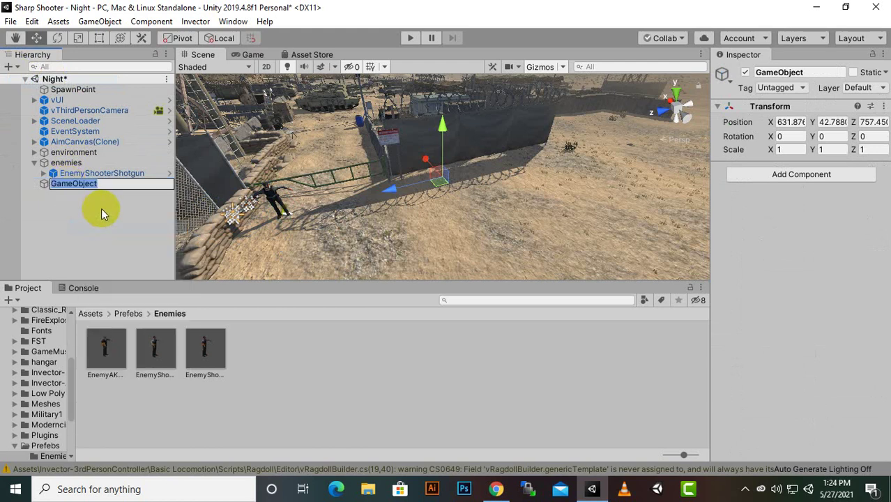
text(waypoin)
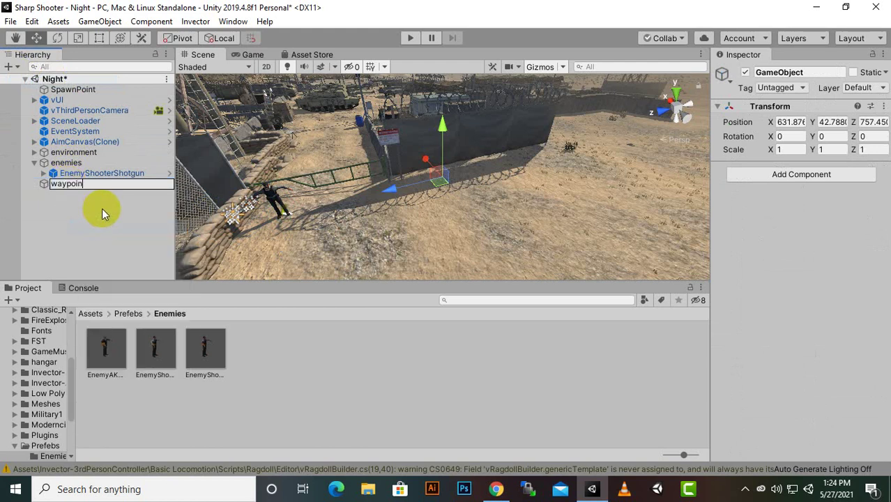
text(ts)
key(Return)
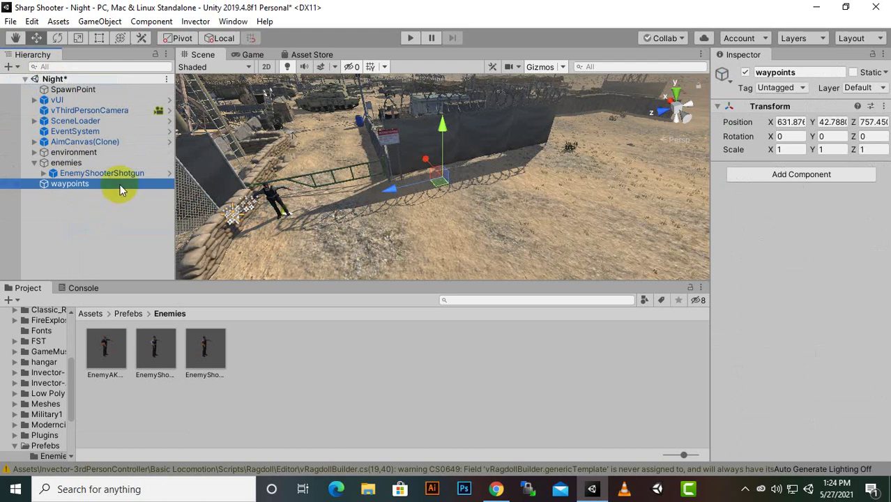
- Add a new Invector AI waypoint area to the Night scene
drag(132, 173, 76, 186)
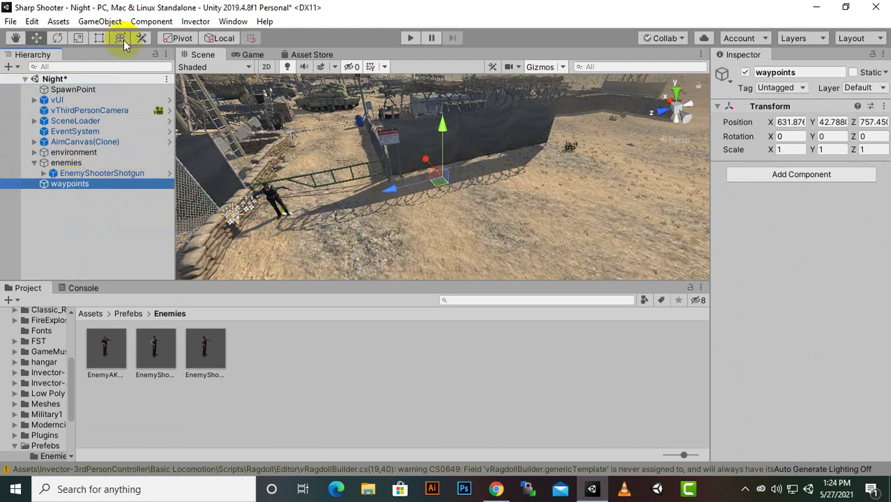
click(195, 23)
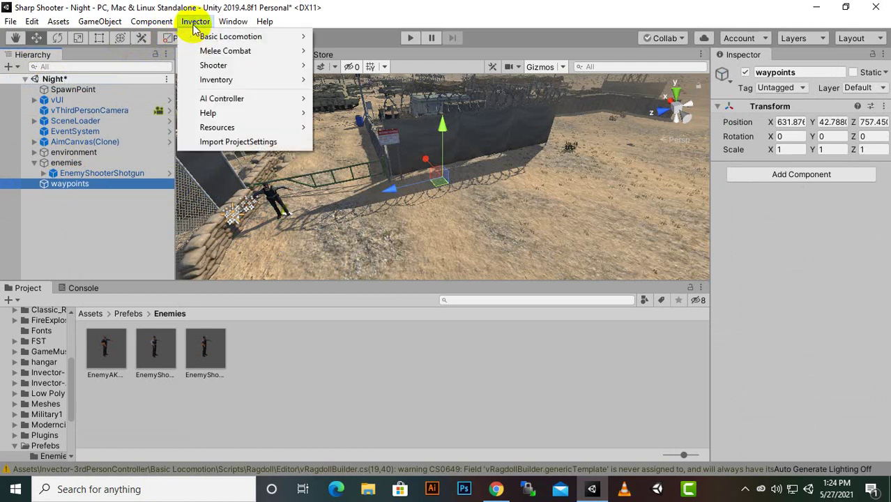
mouse_move(215, 89)
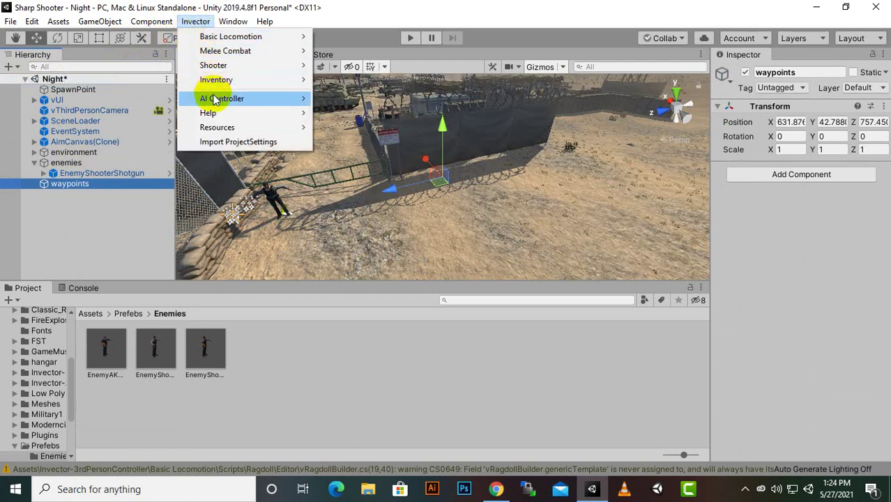
mouse_move(428, 119)
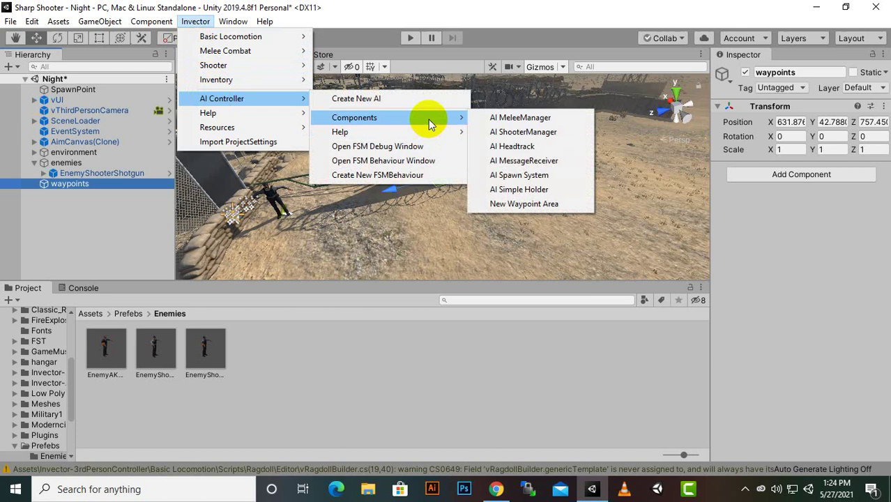
click(549, 204)
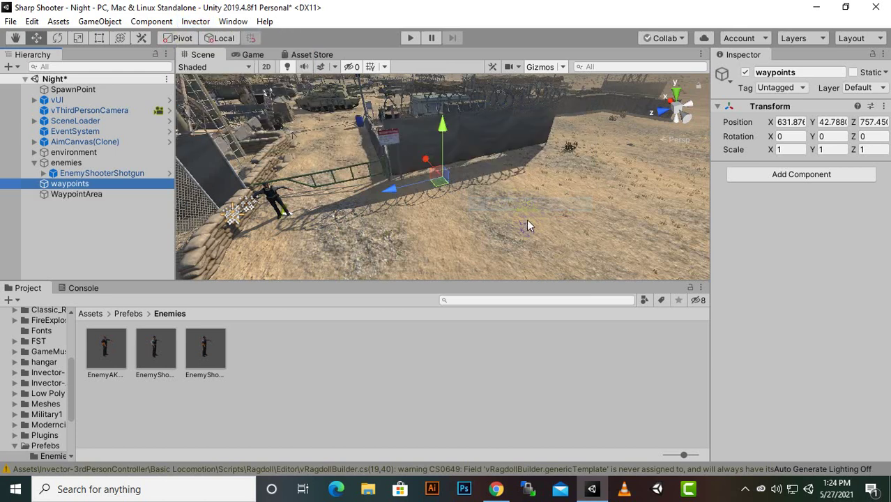
- Rename the new waypoint area as WaypointArea1 and parent it under the waypoints object
click(79, 194)
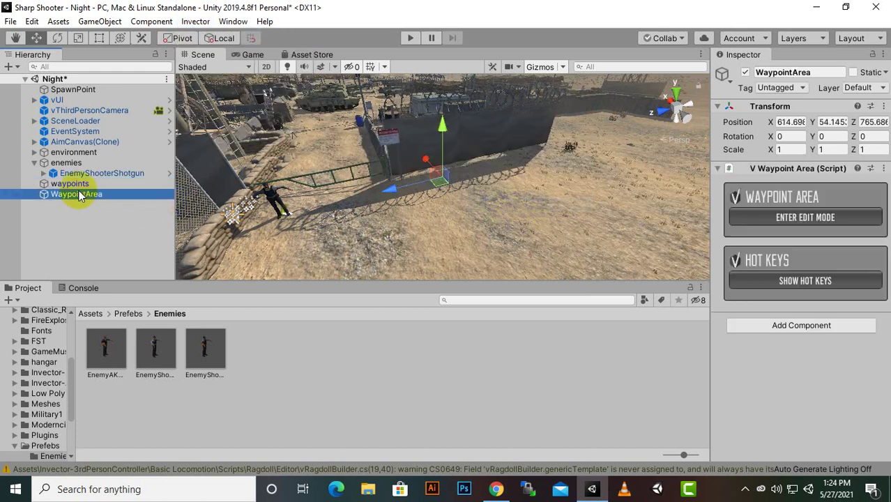
click(819, 73)
click(824, 73)
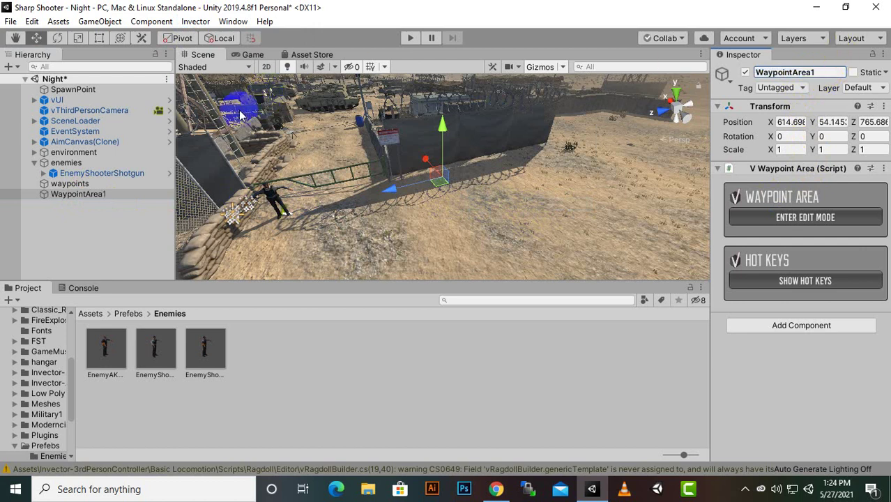
click(85, 195)
drag(85, 197, 77, 184)
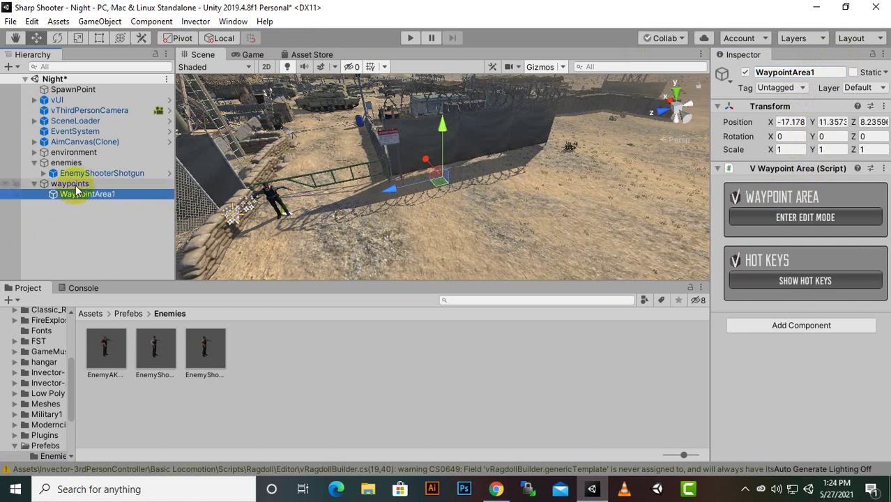
- Enable edit mode for WaypointArea1 and place two waypoints on the ground beside the barbed wire near the enemy
click(805, 217)
scroll(436, 233, up, 2)
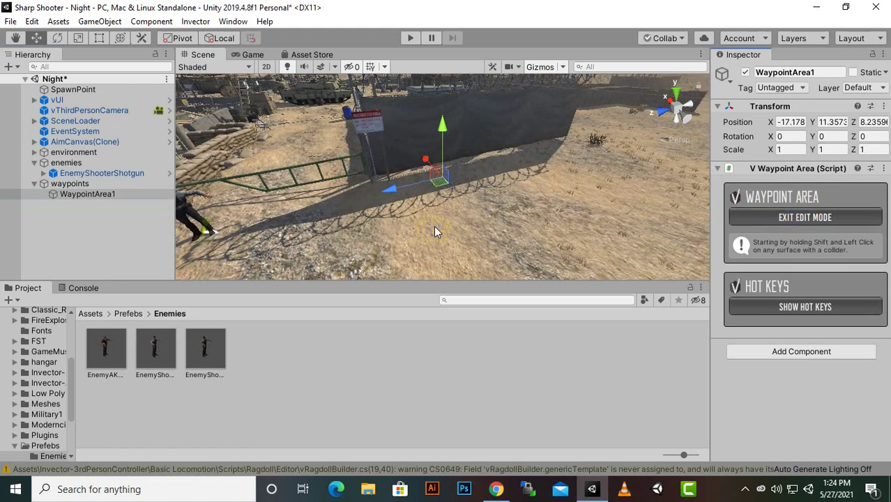
scroll(382, 212, up, 1)
scroll(363, 210, down, 2)
middle_drag(363, 210, 424, 217)
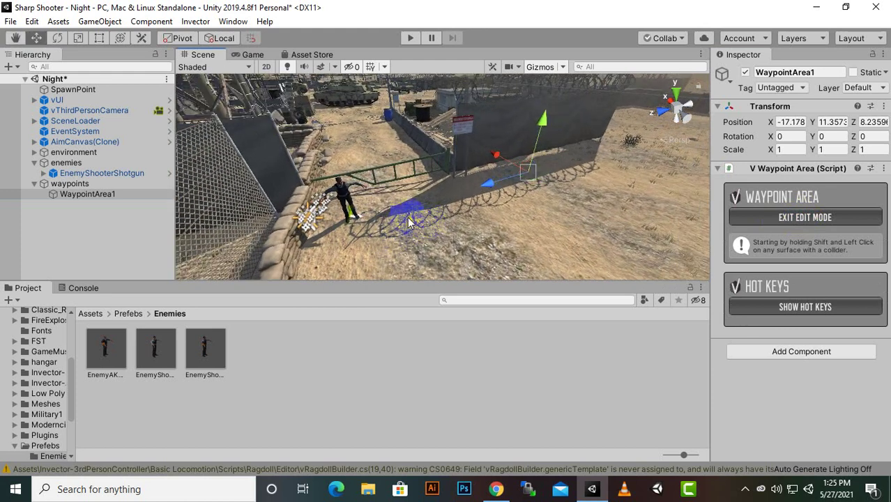
shift+click(397, 214)
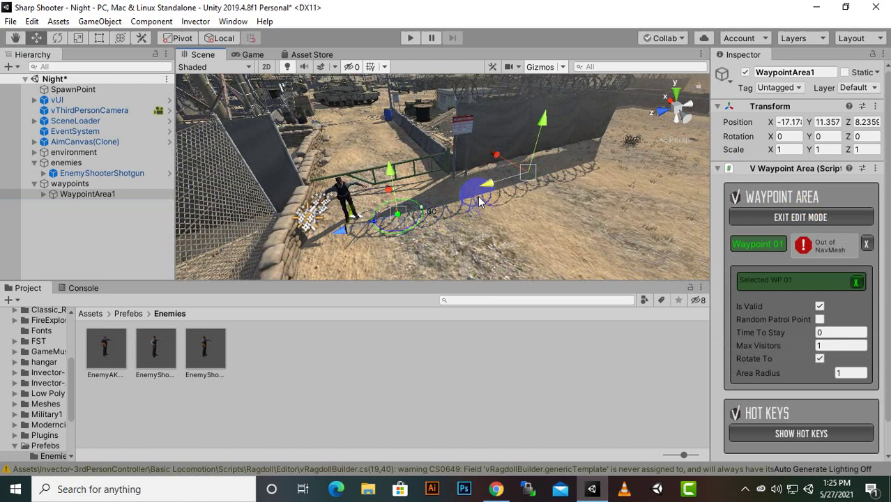
shift+click(479, 214)
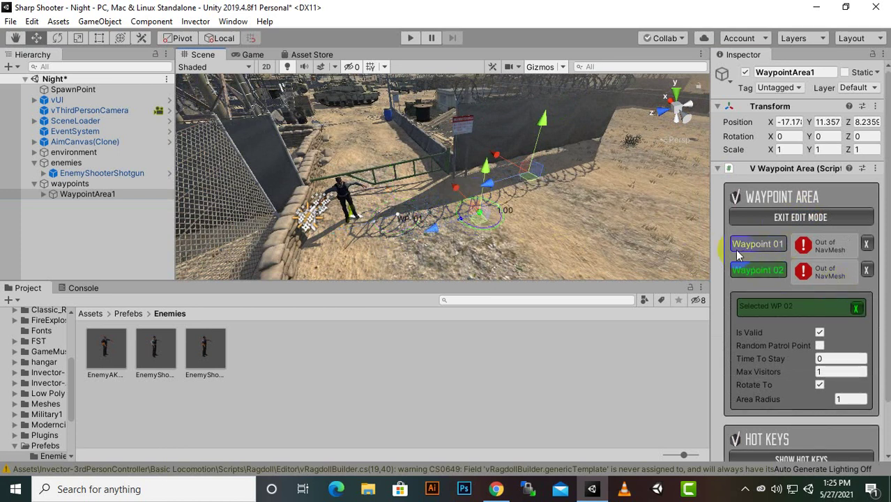
- Undo the waypoint area's parenting and renaming, and delete it from the scene
click(753, 270)
key(ctrl+z)
key(ctrl+z)
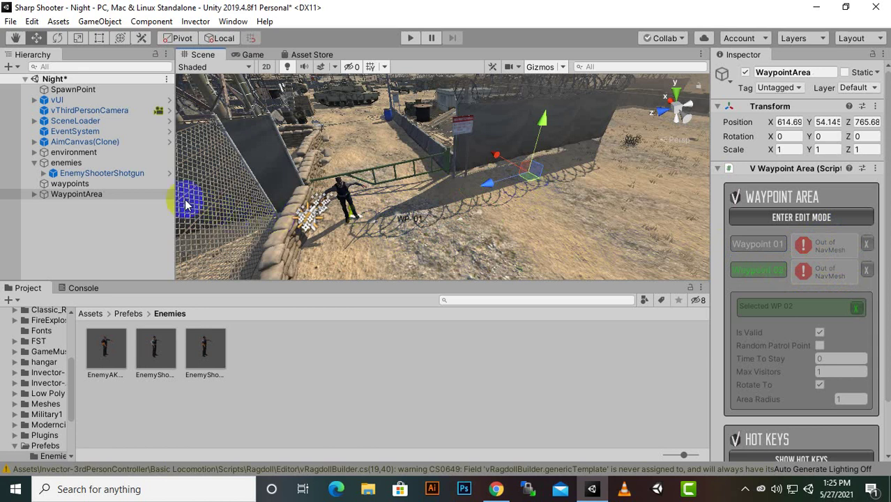
click(90, 196)
key(Delete)
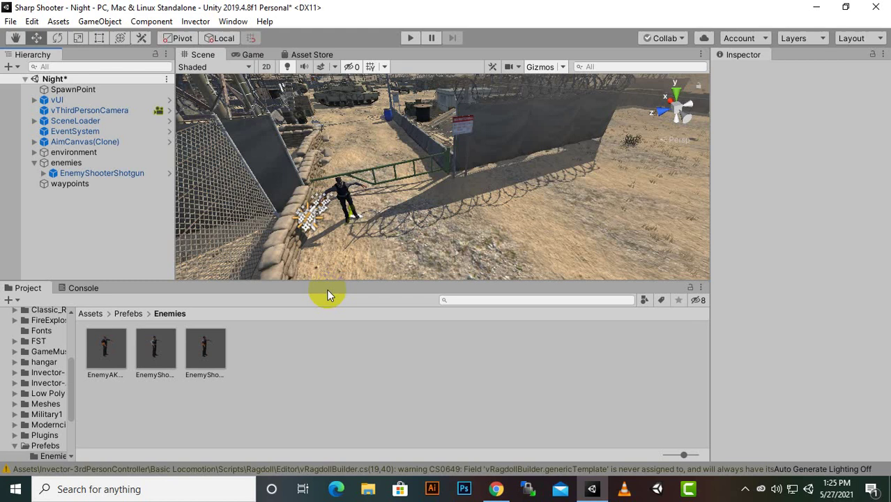
- Clear the Terrain's static flags to Nothing and make it static again with every flag enabled, including Navigation Static
click(366, 267)
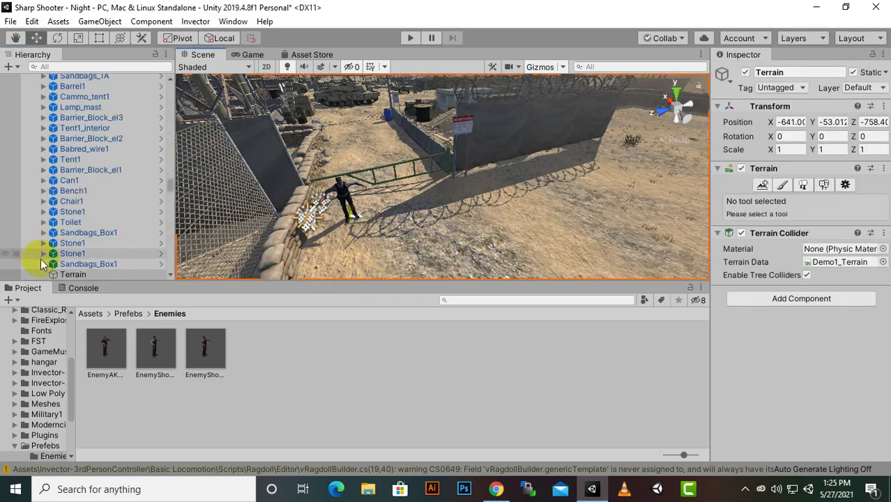
click(120, 275)
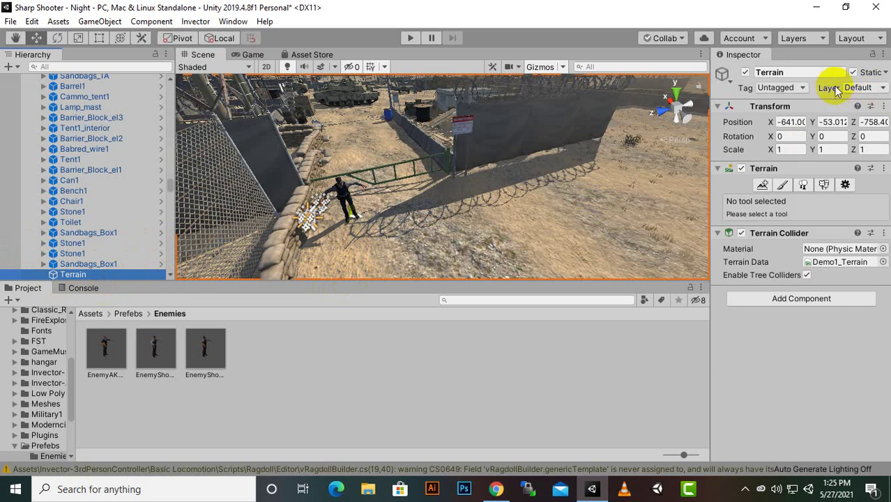
click(886, 73)
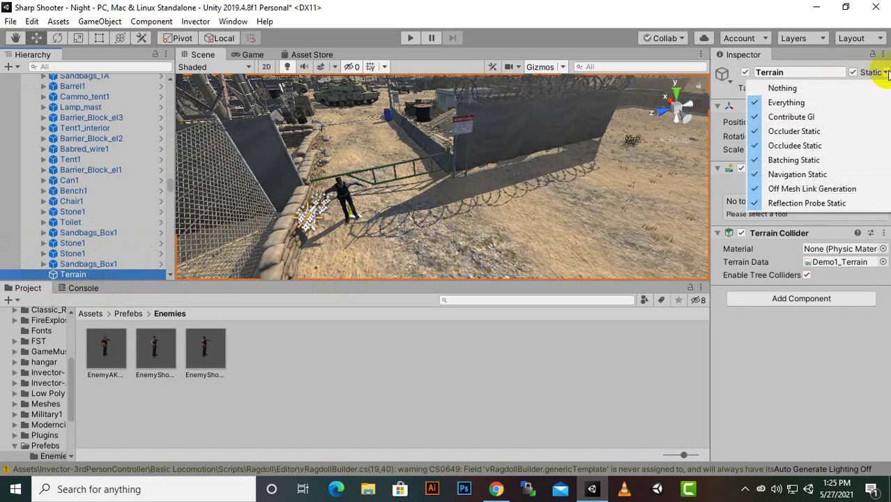
click(820, 89)
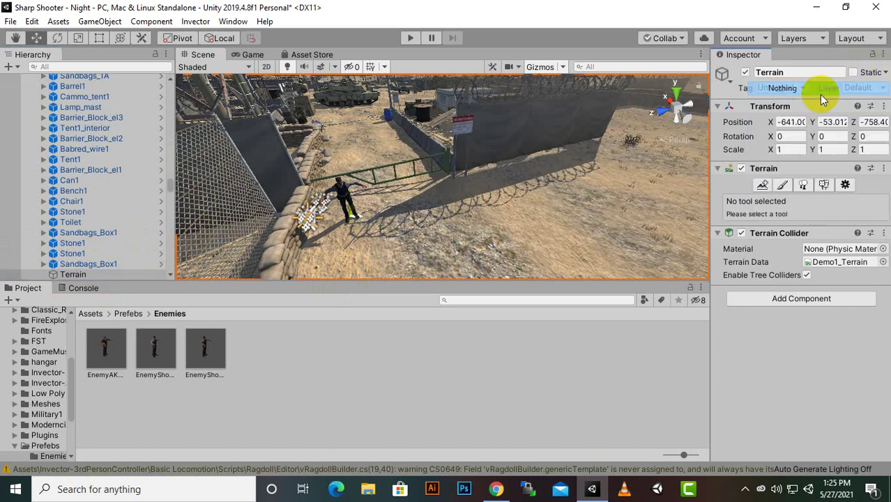
click(886, 72)
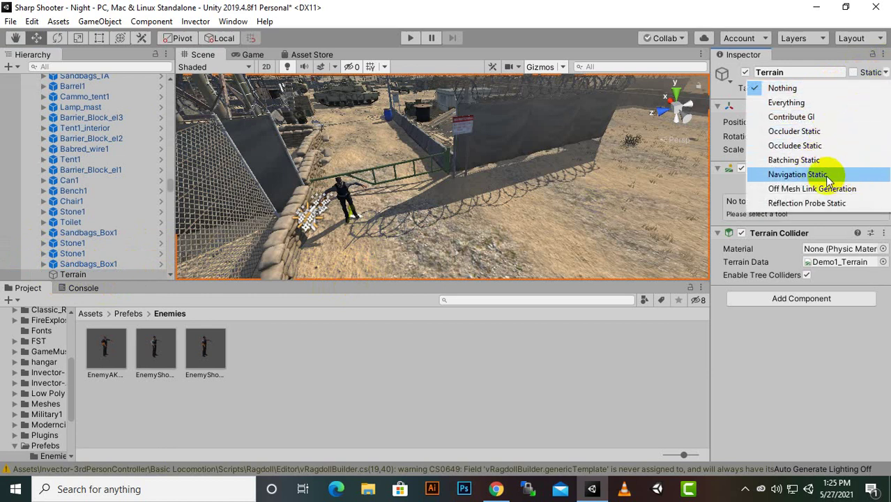
click(859, 76)
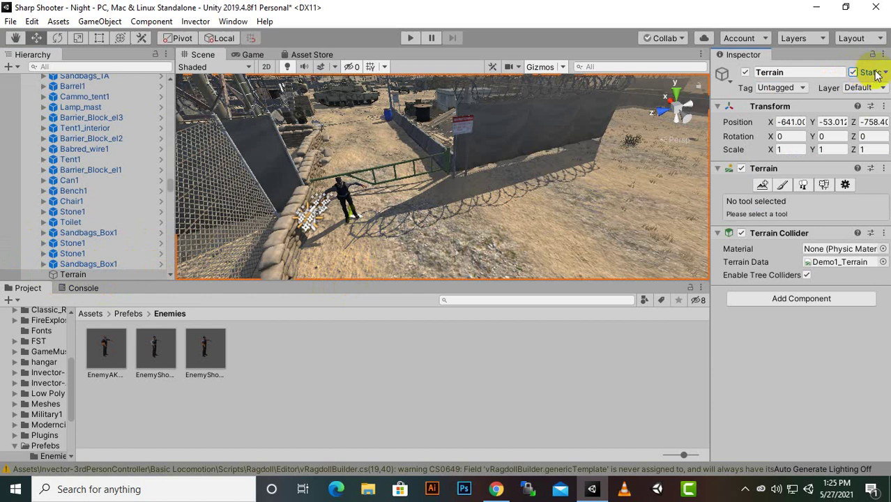
click(886, 73)
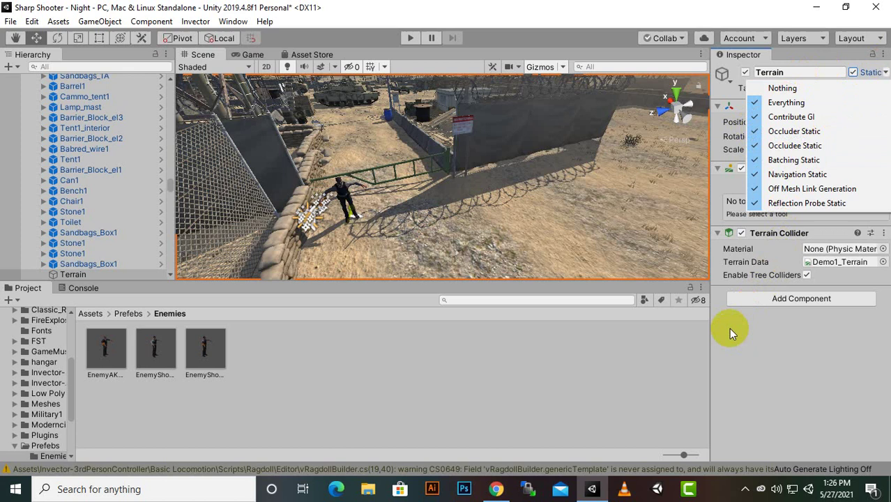
click(786, 419)
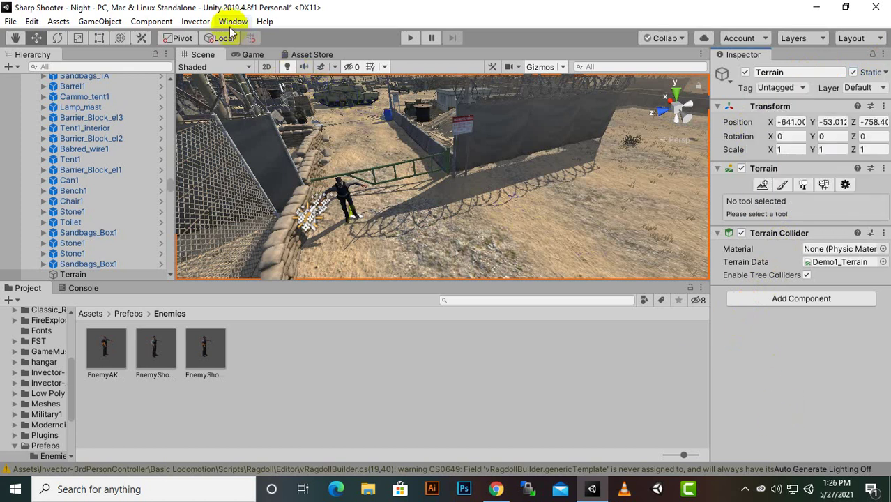
- Open the AI Navigation settings and bake the scene's NavMesh with agent radius 0.5, height 2, max slope 45 and step height 0.4
click(209, 23)
mouse_move(232, 21)
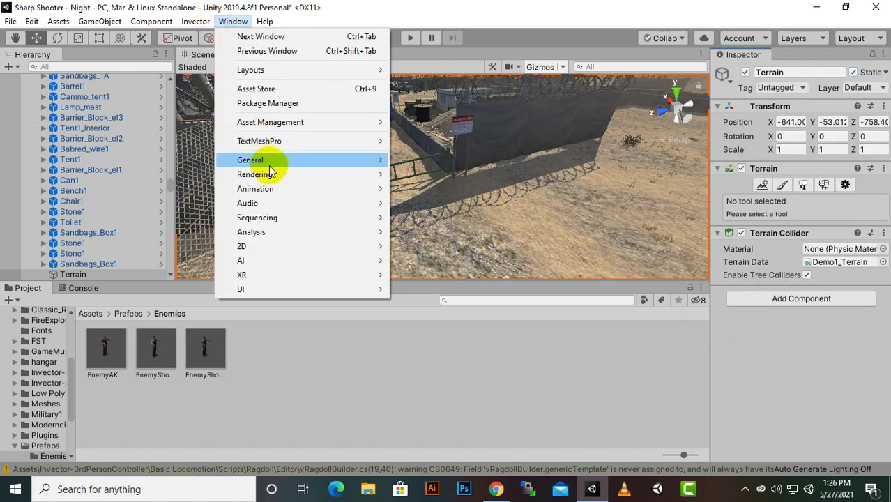
mouse_move(277, 260)
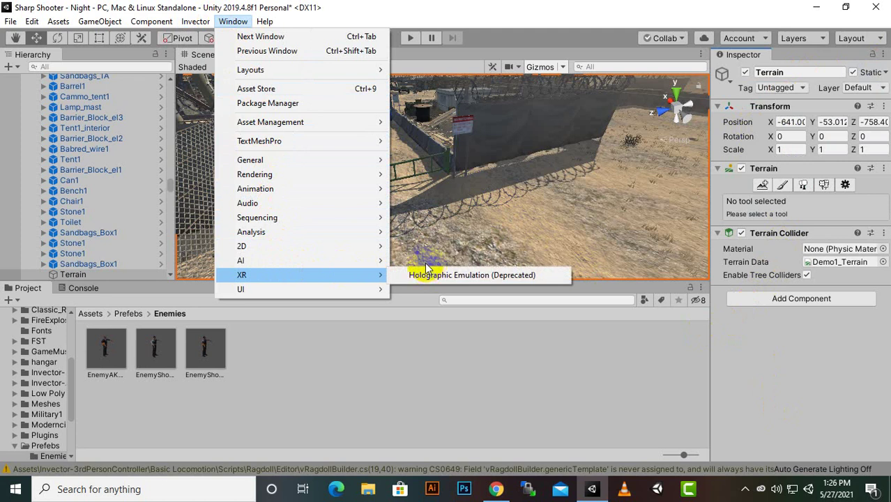
click(434, 259)
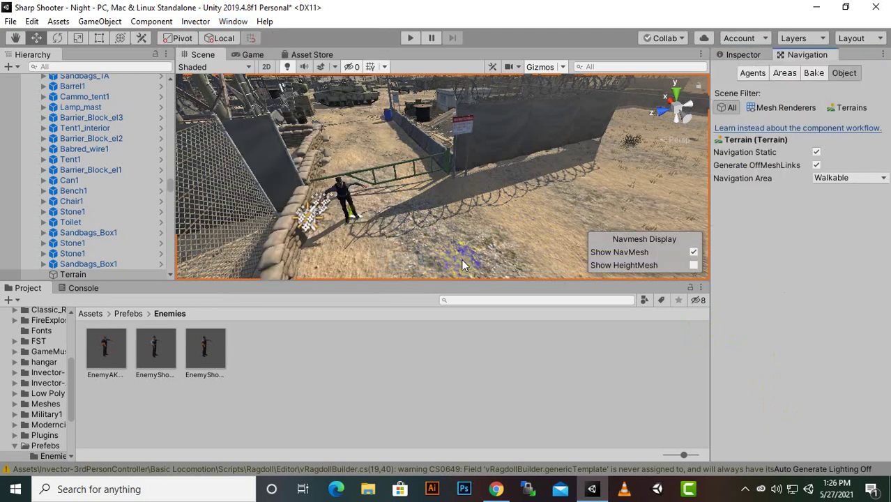
click(814, 73)
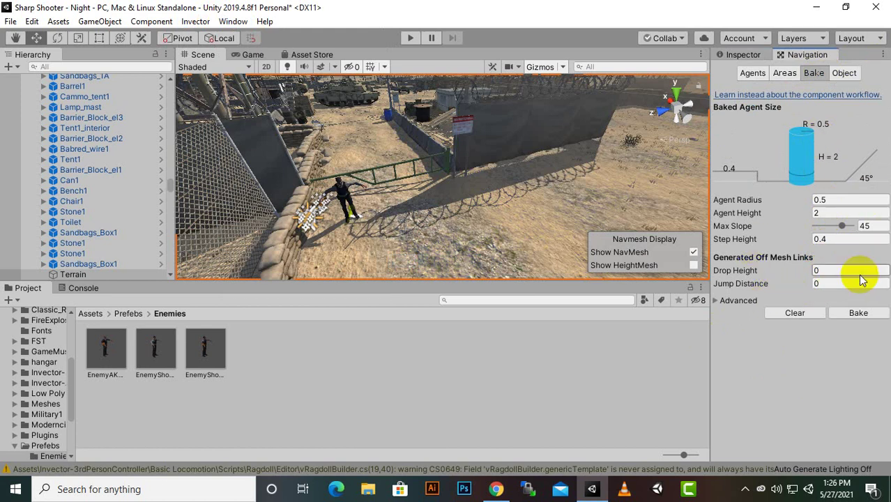
click(812, 174)
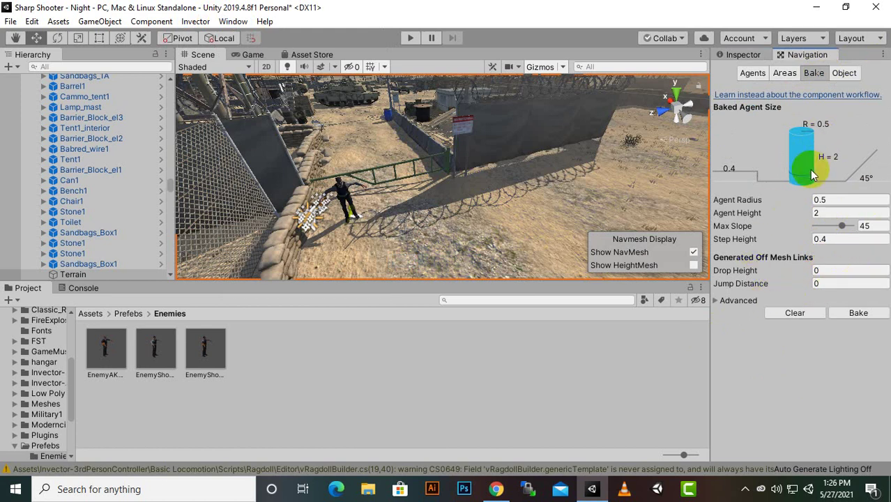
click(854, 314)
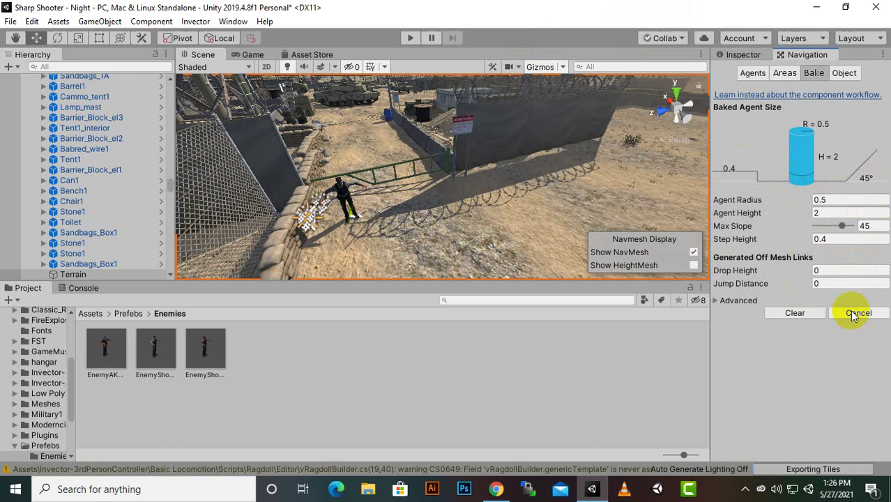
scroll(555, 226, down, 10)
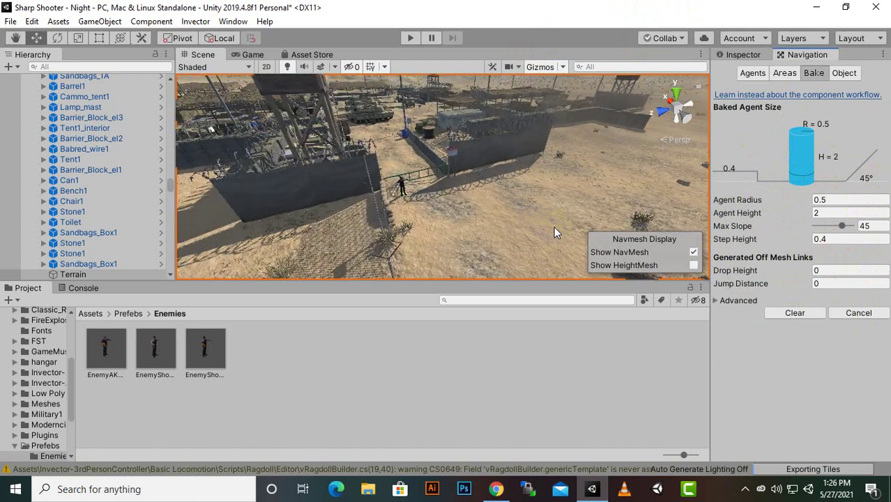
scroll(554, 227, down, 5)
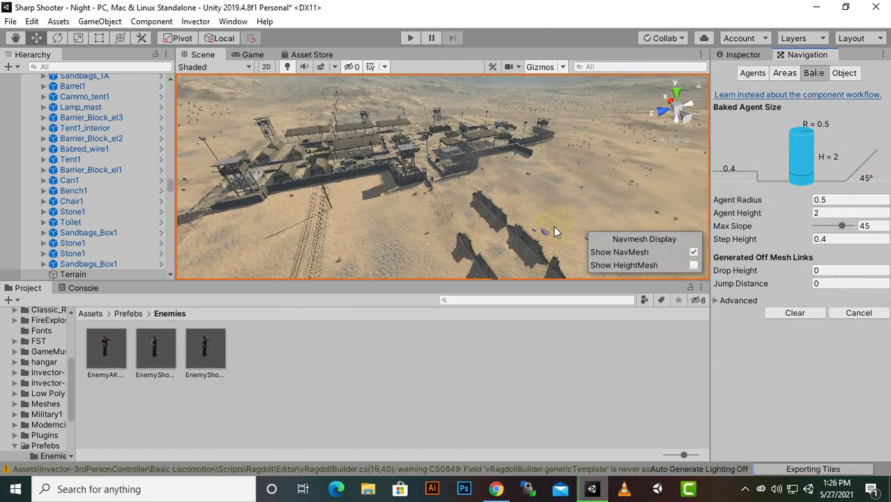
scroll(553, 230, down, 2)
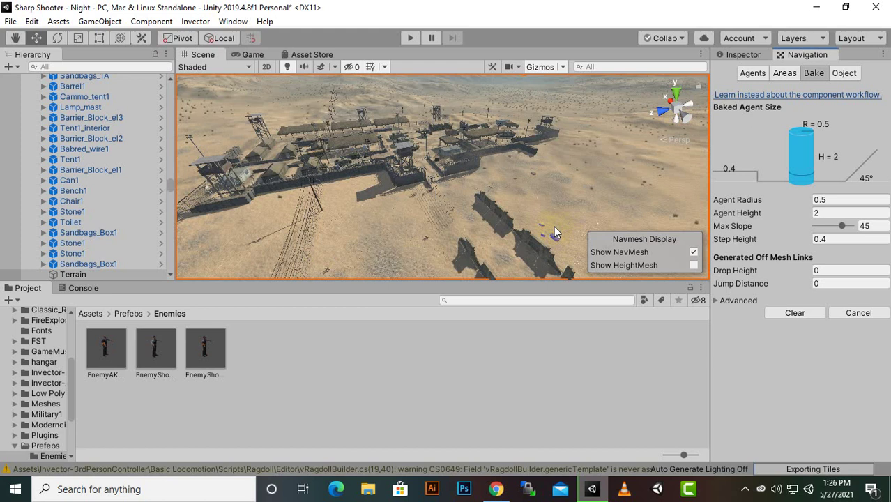
scroll(554, 230, up, 4)
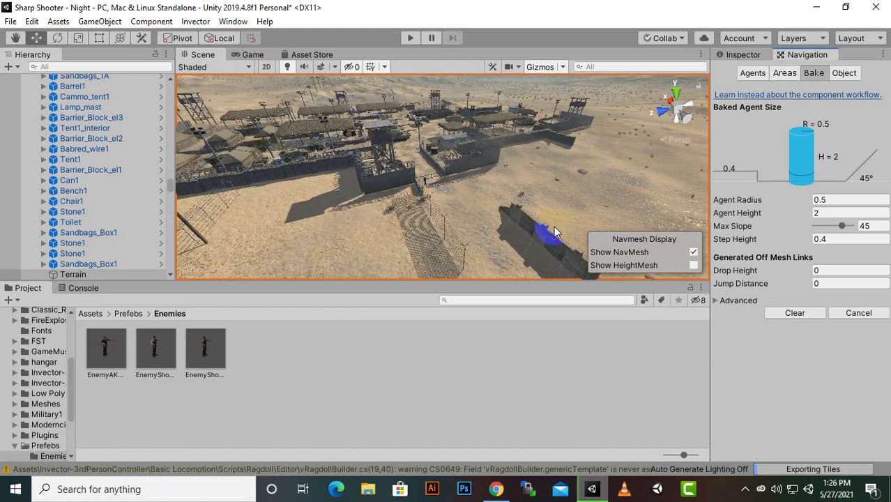
scroll(554, 226, up, 3)
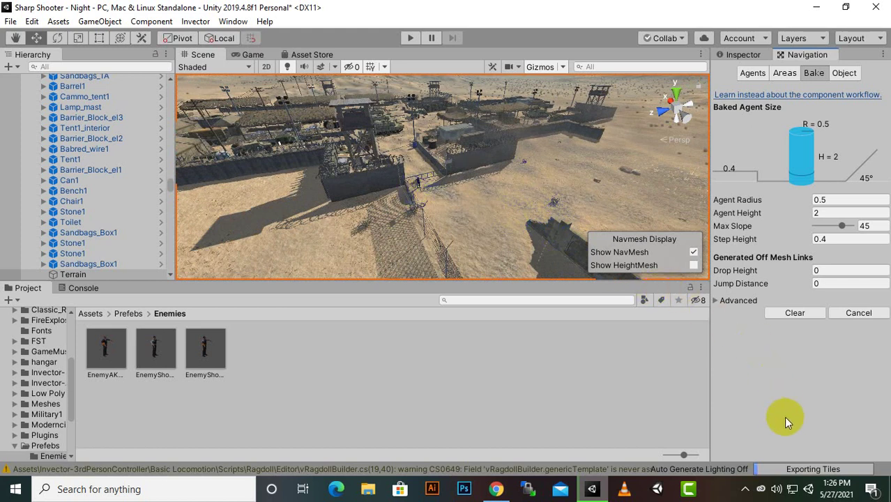
click(747, 491)
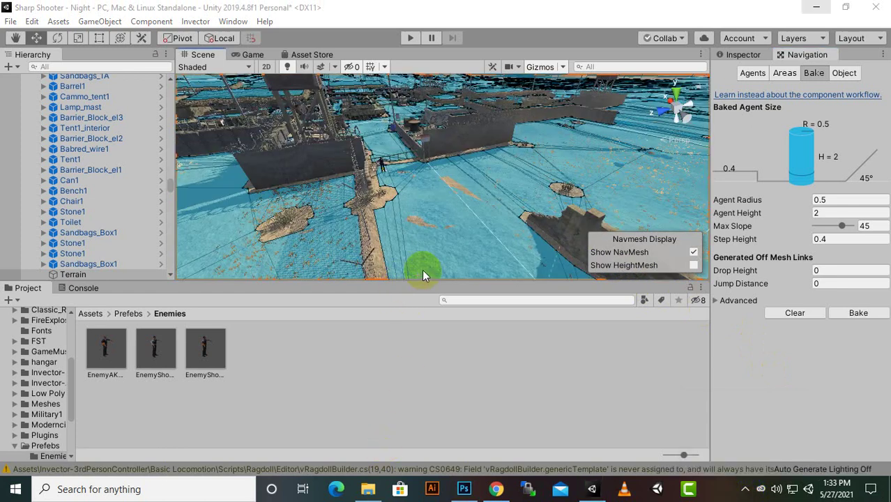
scroll(389, 211, up, 8)
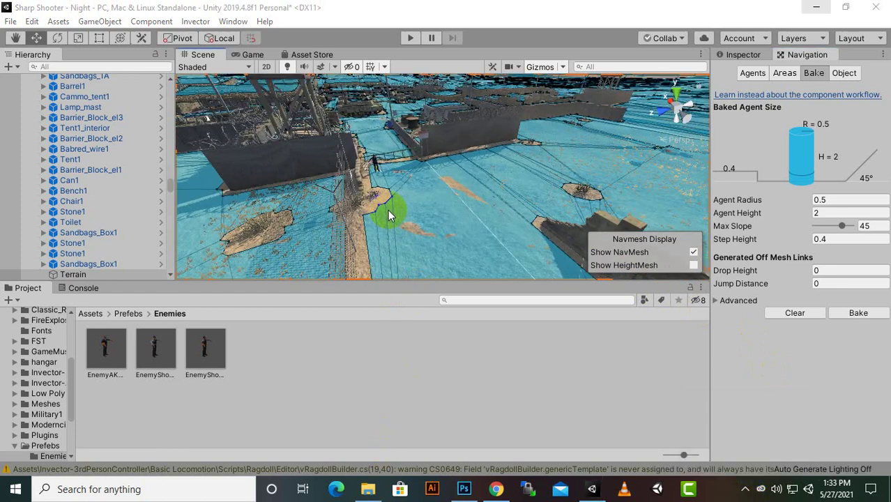
- Create a new Invector AI waypoint area in the scene near the enemy at the base entrance
alt+drag(453, 159, 454, 233)
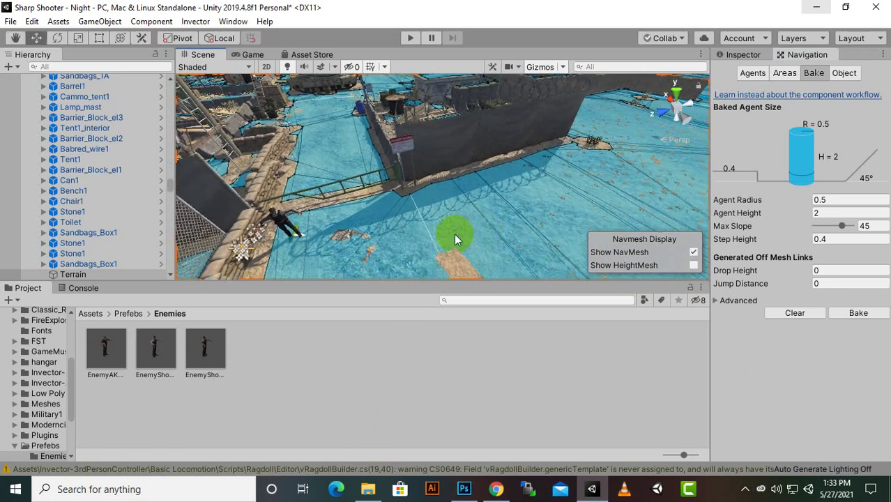
click(196, 21)
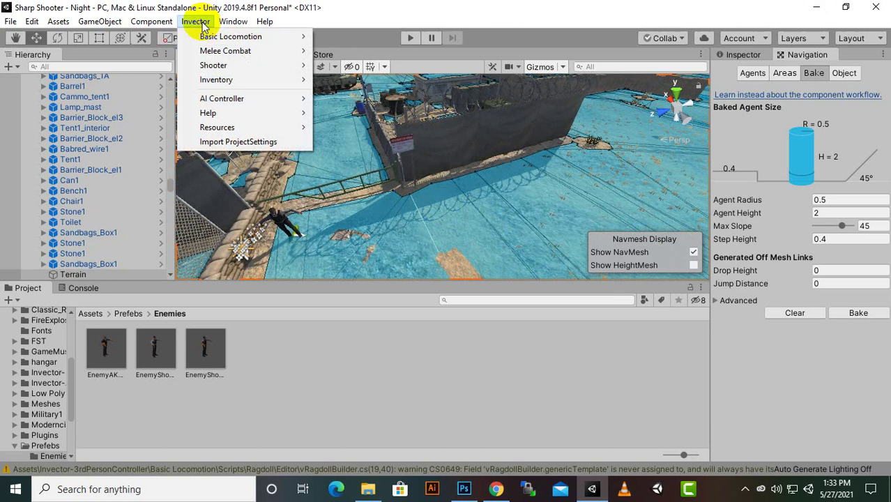
mouse_move(207, 80)
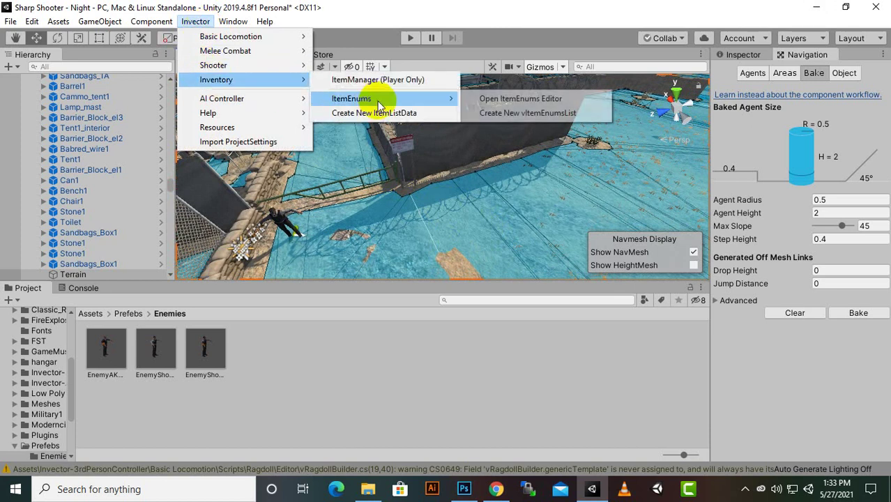
mouse_move(239, 98)
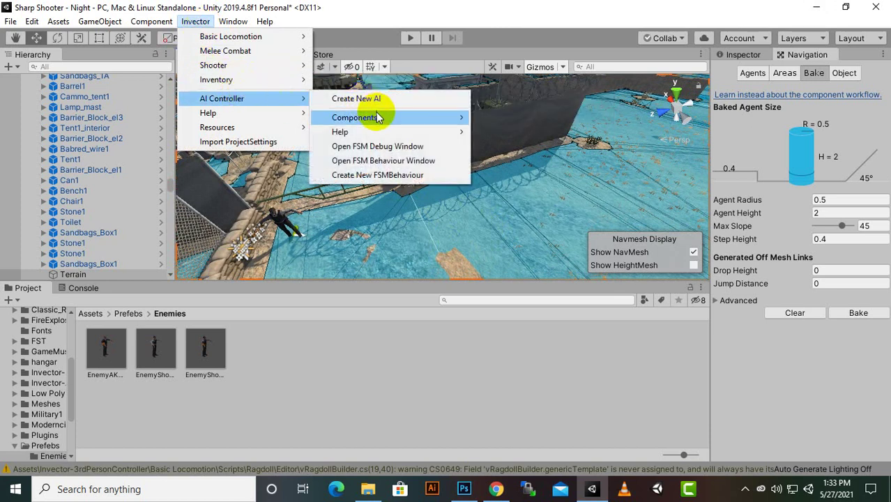
mouse_move(380, 119)
click(524, 203)
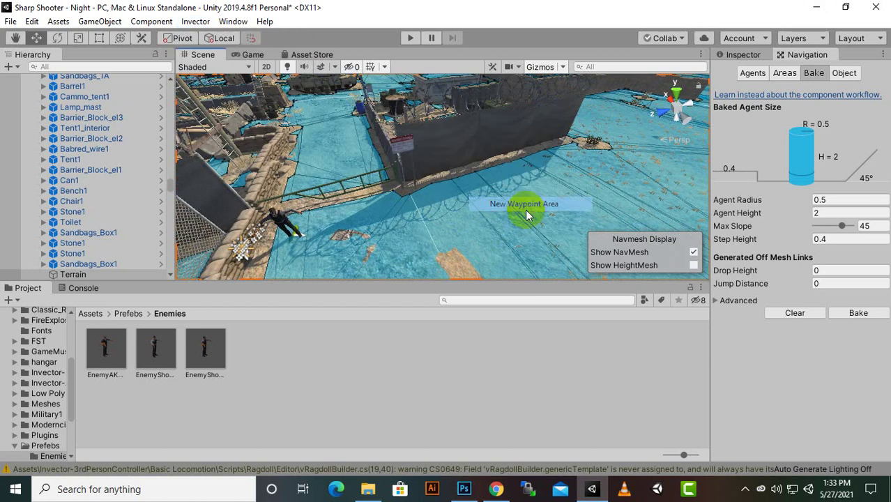
- Nest the new waypoint area under the waypoints object and rename it WaypointArea1
scroll(98, 239, down, 6)
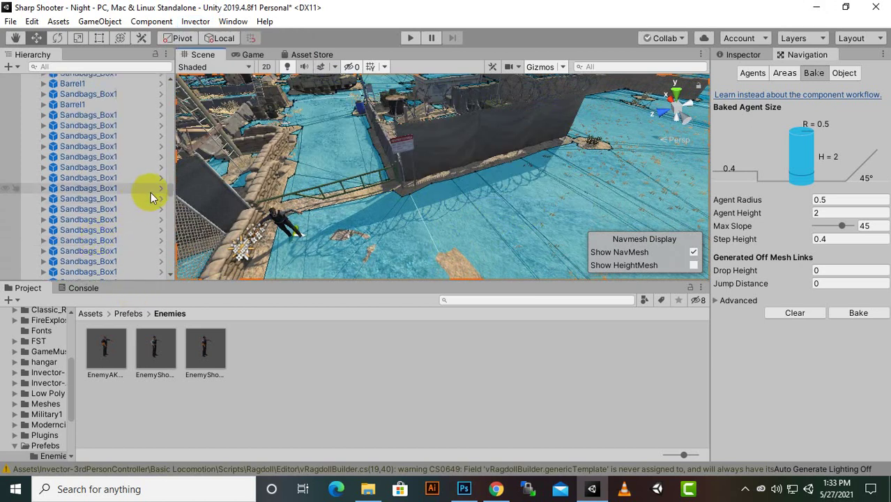
drag(172, 192, 169, 256)
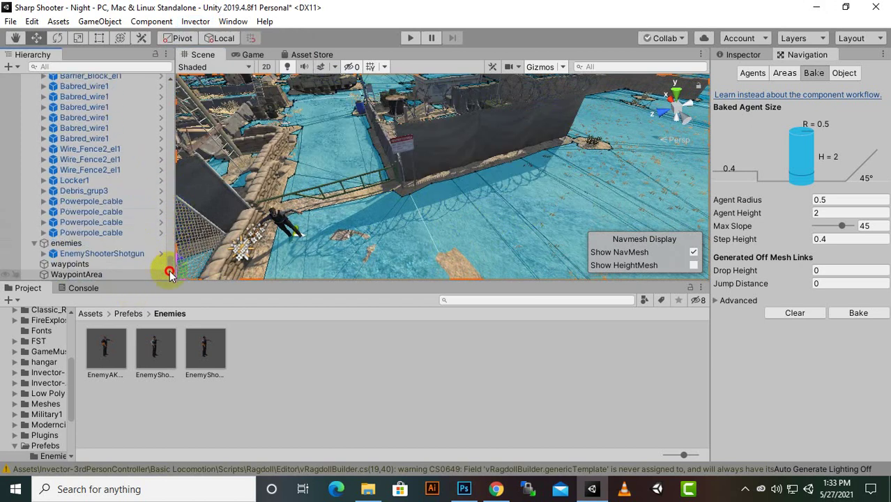
click(92, 274)
mouse_move(87, 276)
mouse_down()
mouse_move(66, 256)
mouse_move(78, 265)
mouse_up()
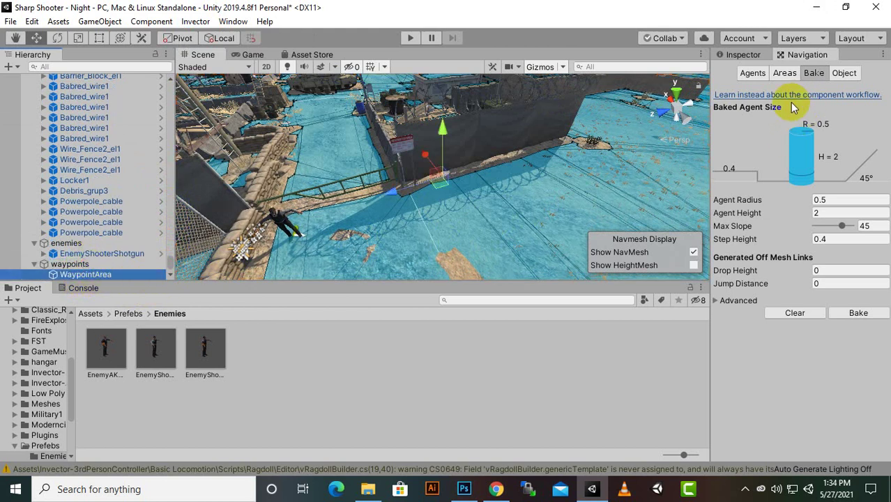
click(742, 55)
click(831, 74)
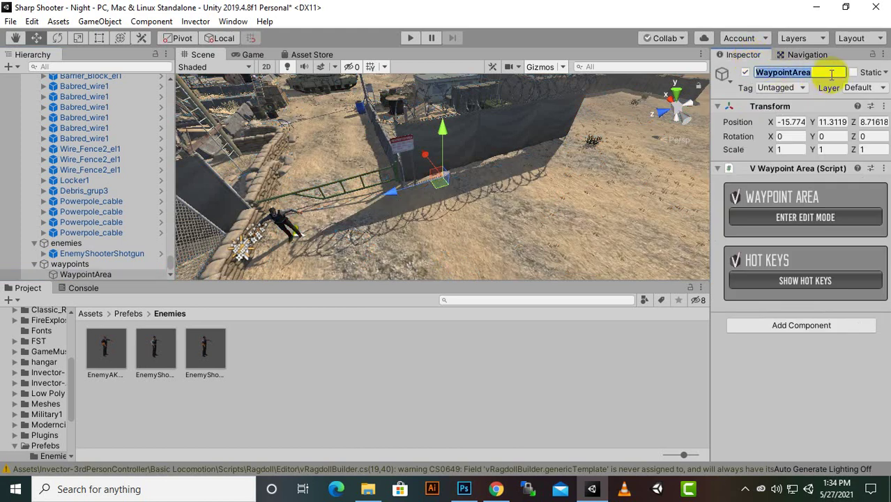
click(833, 72)
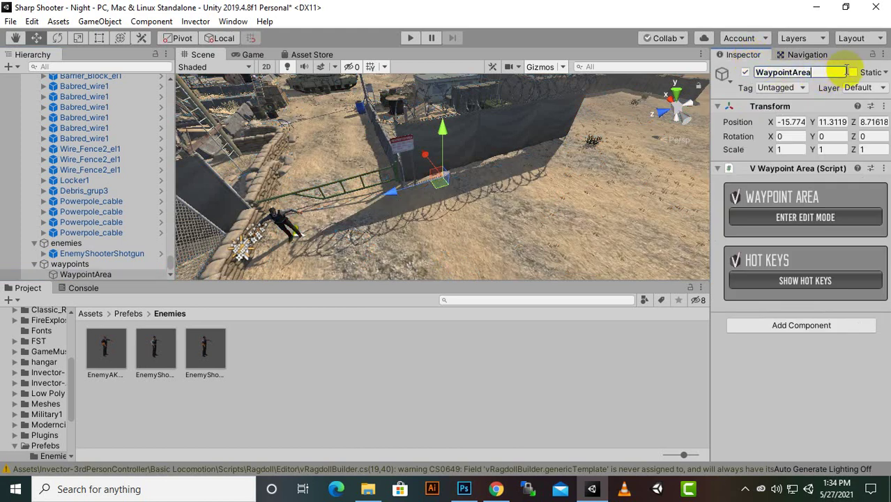
- Enable edit mode for WaypointArea1, show its hot keys and place two waypoints along the barbed wire beside the enemy
click(806, 218)
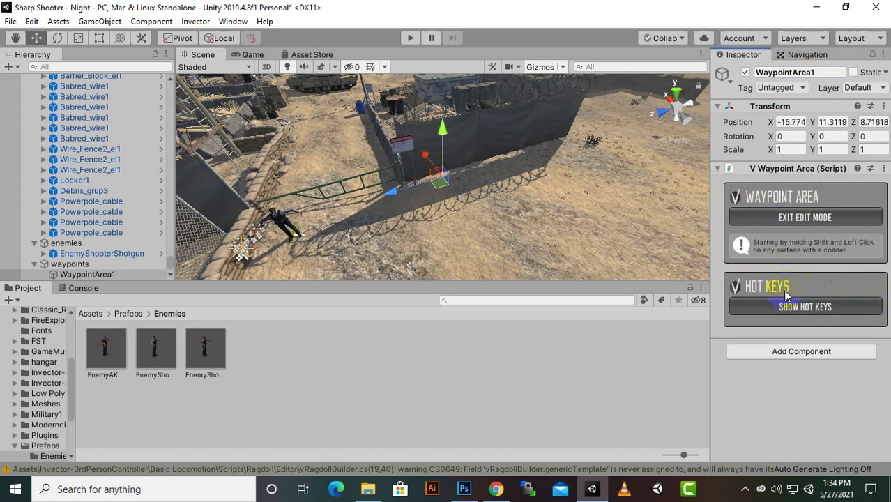
click(801, 308)
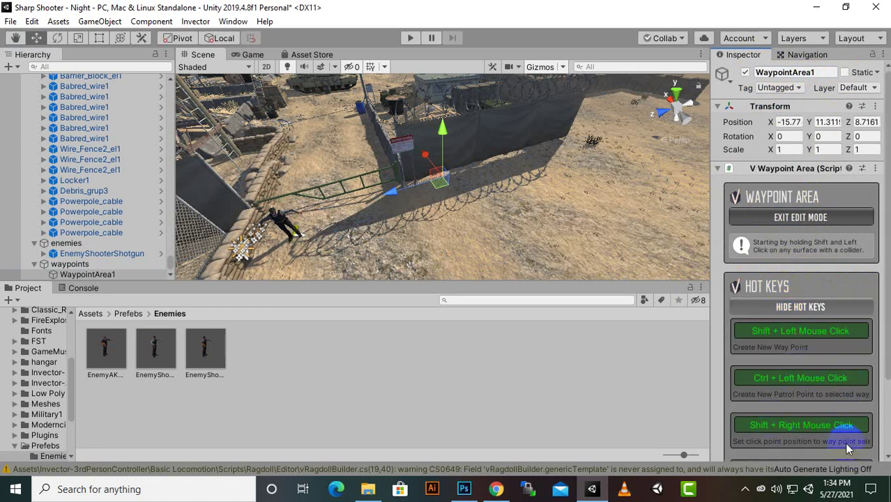
click(358, 213)
scroll(352, 214, up, 3)
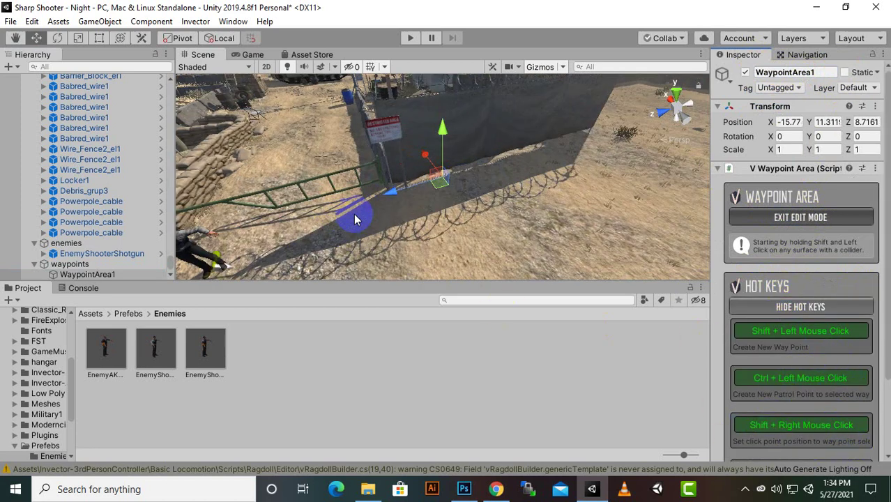
mouse_move(355, 215)
middle_down()
mouse_move(377, 194)
mouse_move(366, 210)
middle_up()
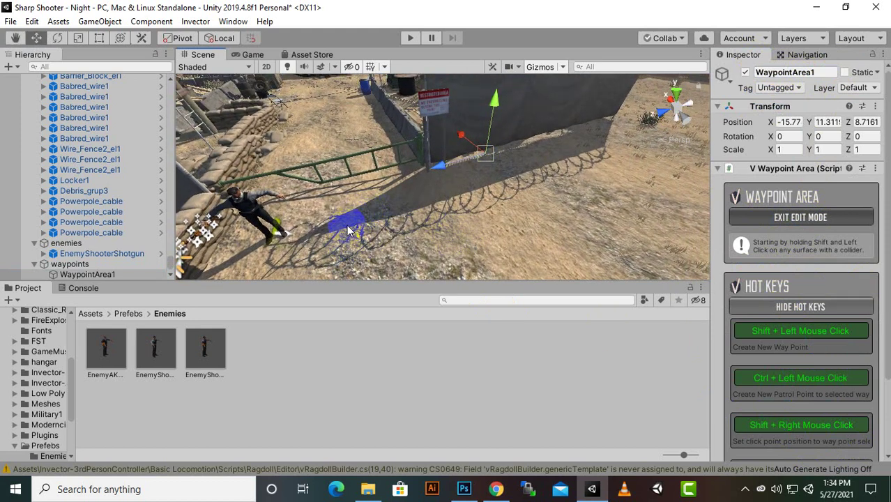
shift+click(349, 230)
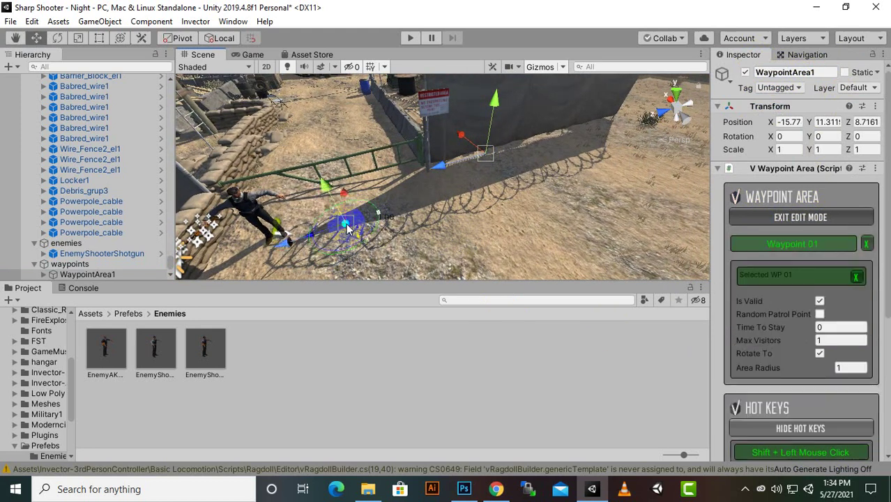
shift+click(448, 193)
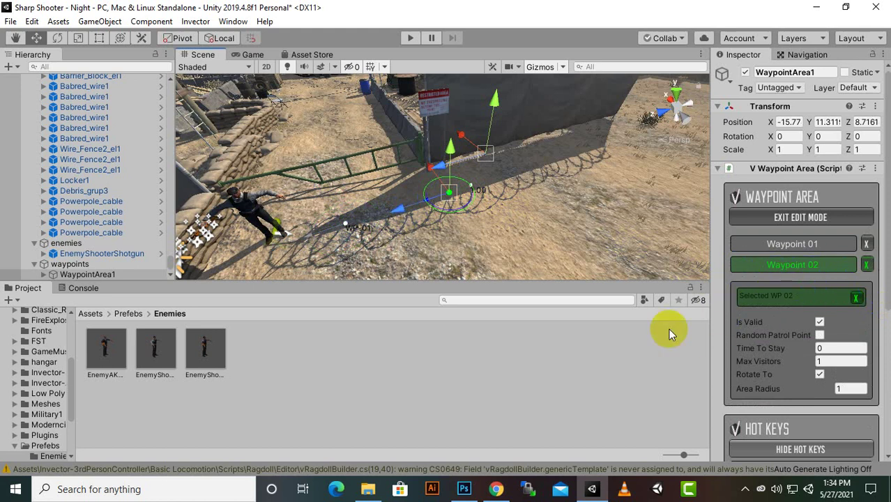
- Add waypoints 03 and 04 further along the barbed wire toward the far end of the wall
alt+drag(491, 254, 533, 211)
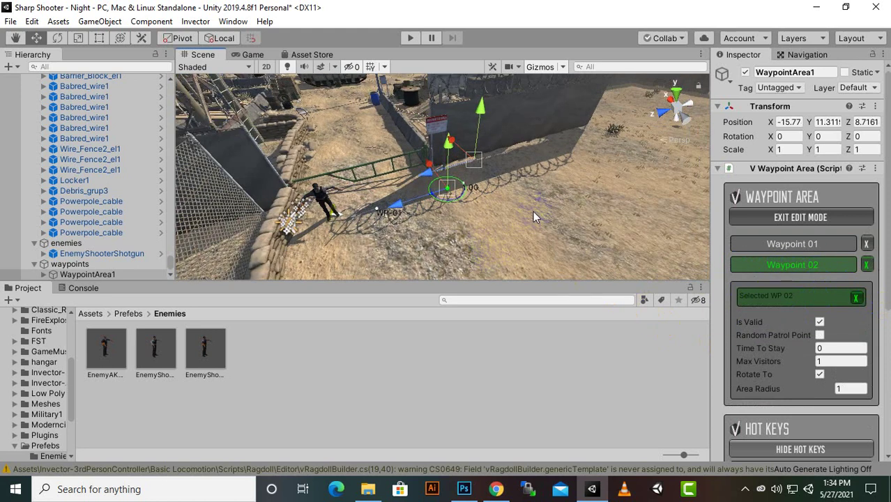
shift+click(538, 157)
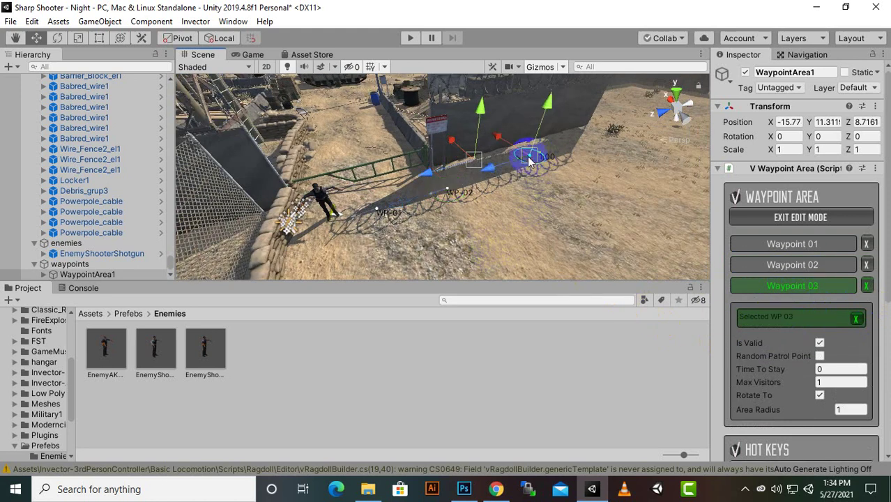
shift+click(582, 140)
scroll(558, 158, down, 3)
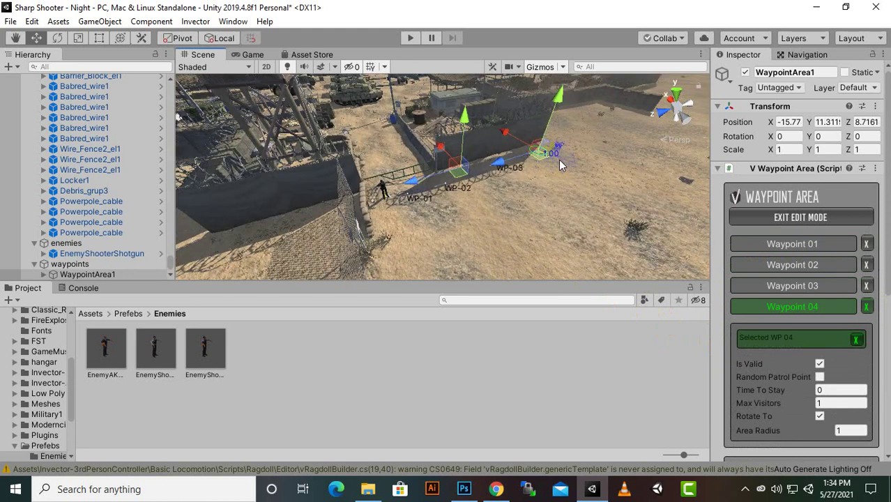
- Place waypoints 05 to 08 as a return path from the wall's far end along the barbed wire back to the enemy
middle_drag(558, 159, 508, 192)
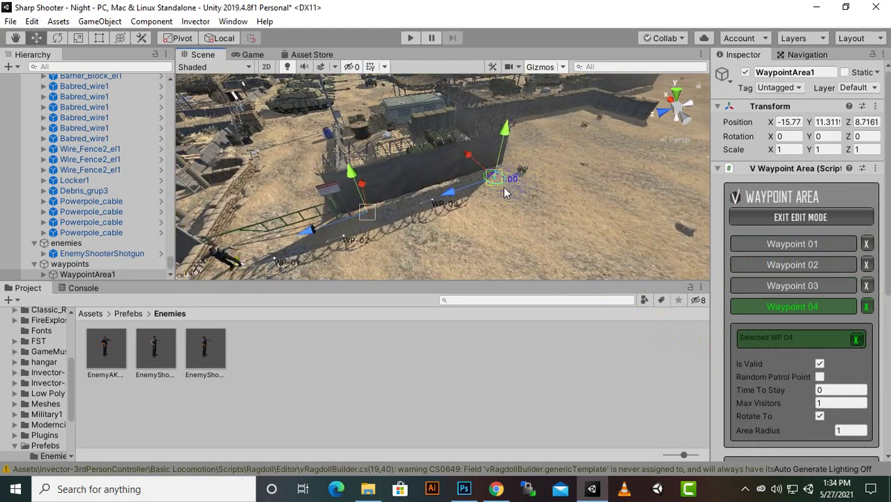
shift+click(505, 192)
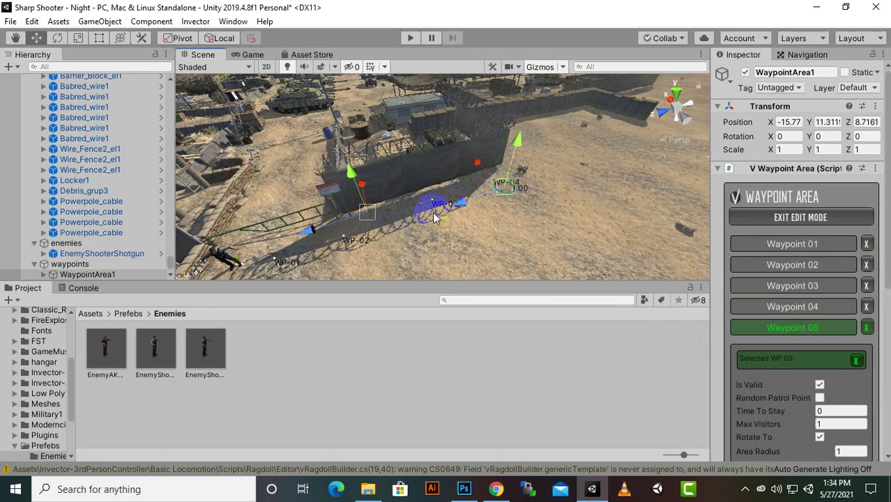
shift+click(340, 249)
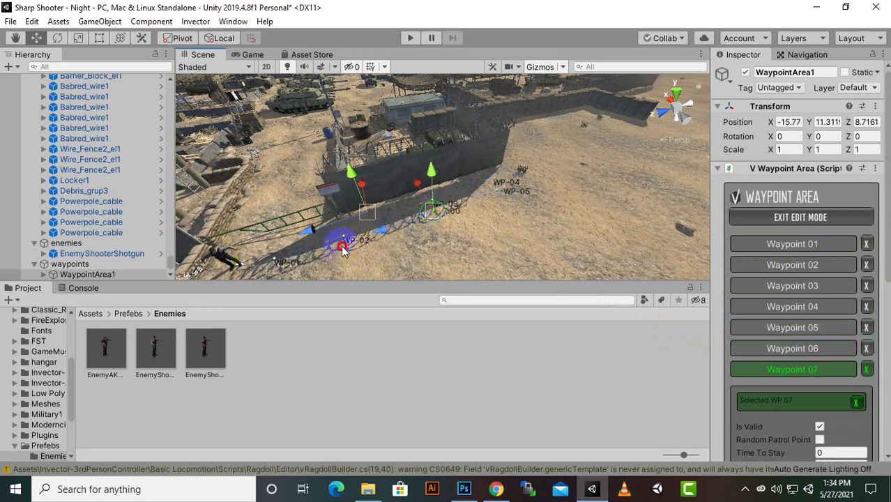
scroll(364, 203, up, 5)
middle_drag(366, 203, 348, 214)
scroll(352, 211, down, 6)
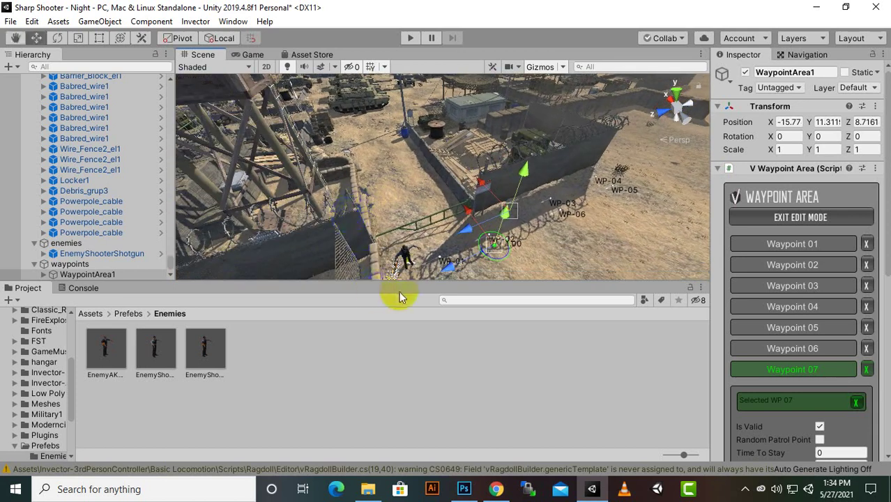
scroll(425, 255, down, 2)
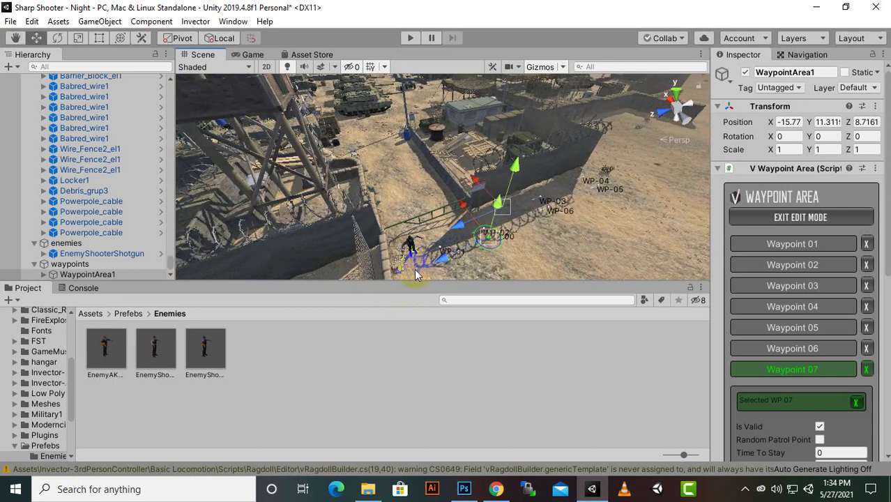
shift+click(415, 269)
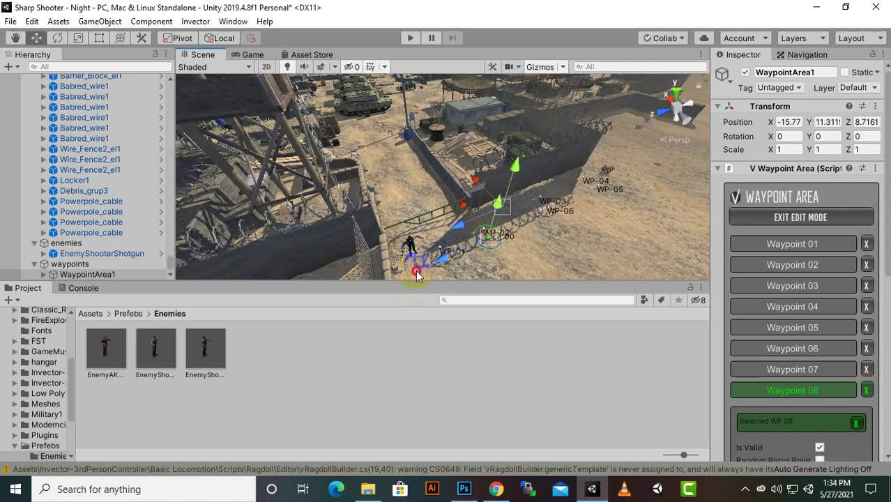
- Assign WaypointArea1 as the Waypoint Area in EnemyShooterShotgun's AI Shooter Controller
click(111, 253)
scroll(858, 328, down, 15)
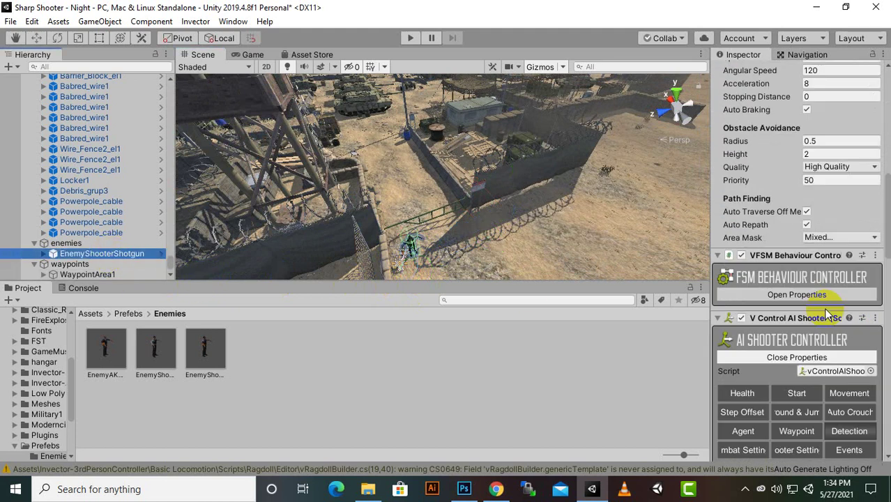
scroll(825, 313, up, 5)
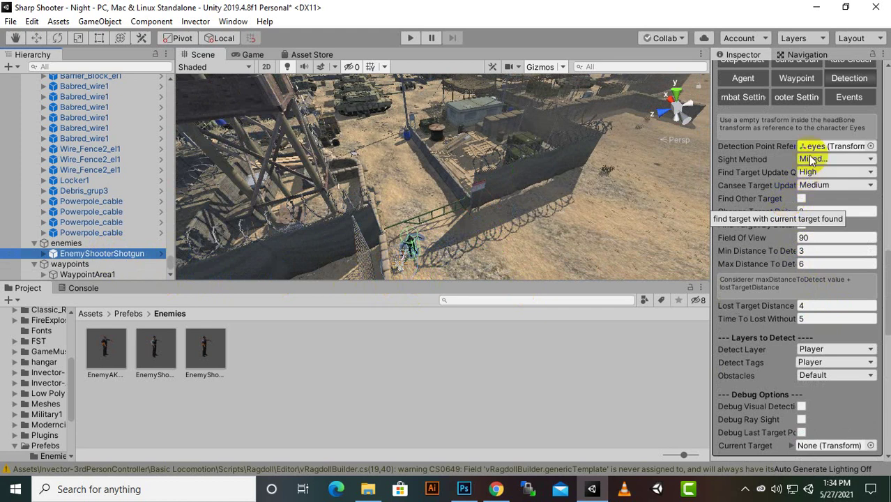
click(797, 79)
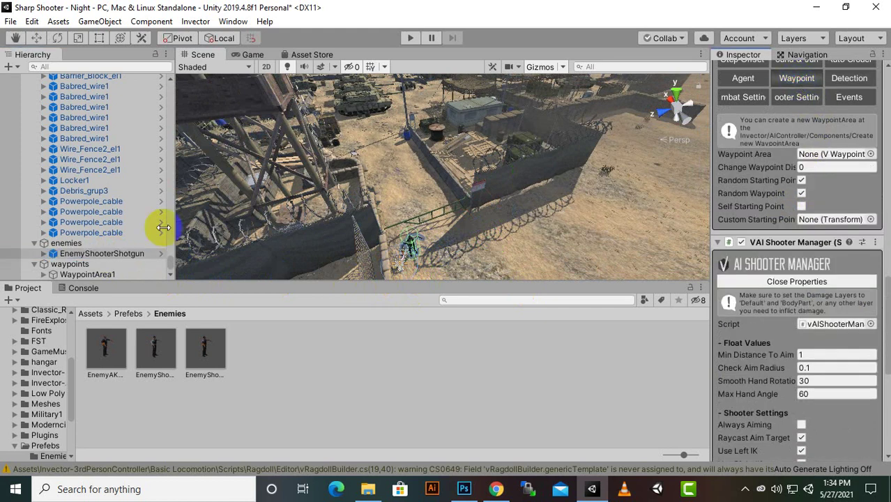
drag(78, 277, 812, 160)
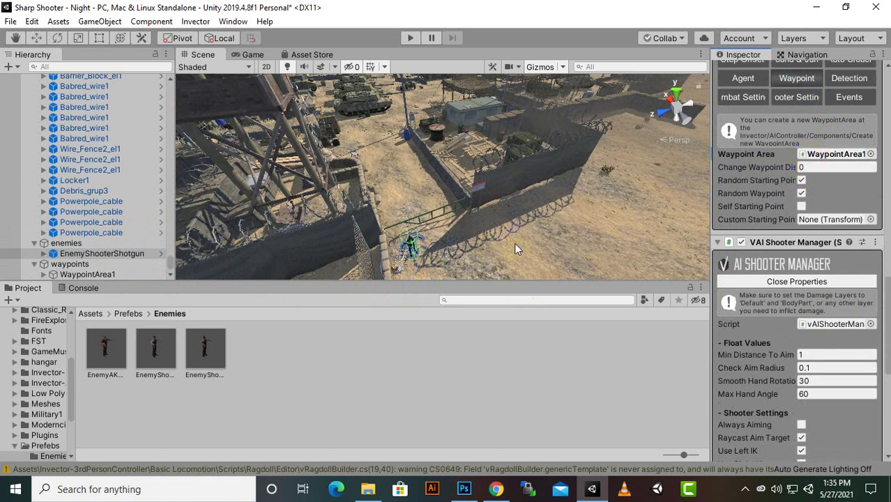
scroll(490, 233, down, 2)
middle_drag(523, 231, 484, 230)
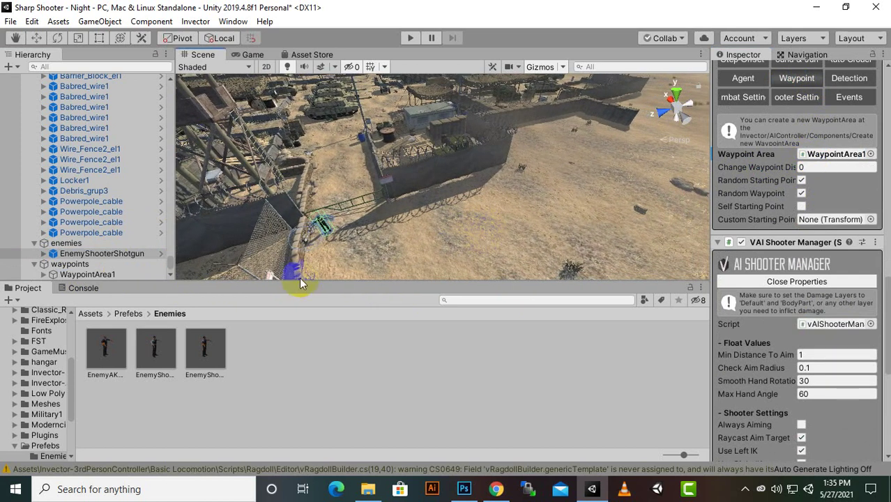
scroll(299, 276, up, 2)
scroll(341, 241, down, 2)
middle_drag(366, 234, 382, 184)
scroll(382, 184, down, 3)
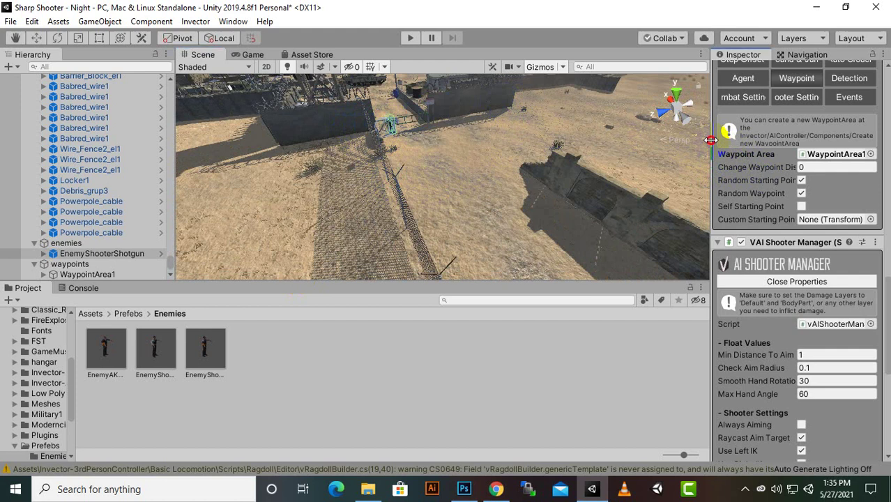
- Widen the component settings view and examine the enemy's AI Shooter Controller movement options, including the Free Speed values
drag(710, 143, 630, 144)
scroll(756, 202, up, 5)
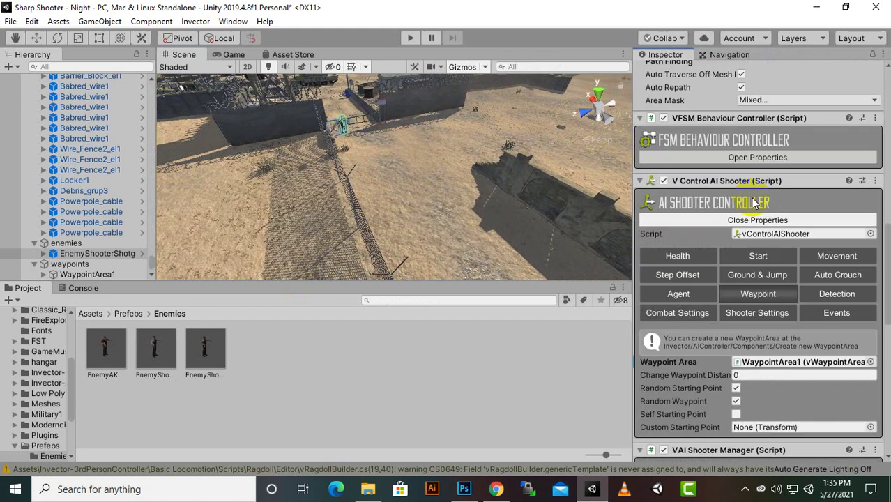
scroll(772, 296, down, 3)
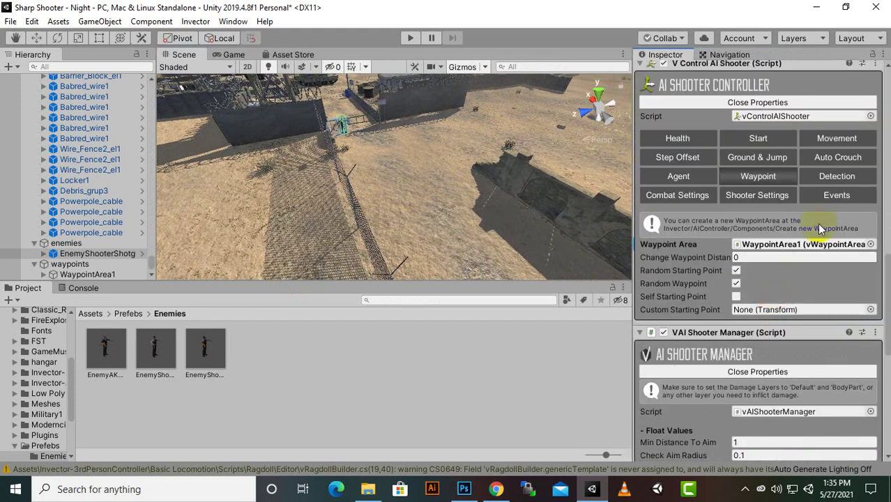
click(829, 139)
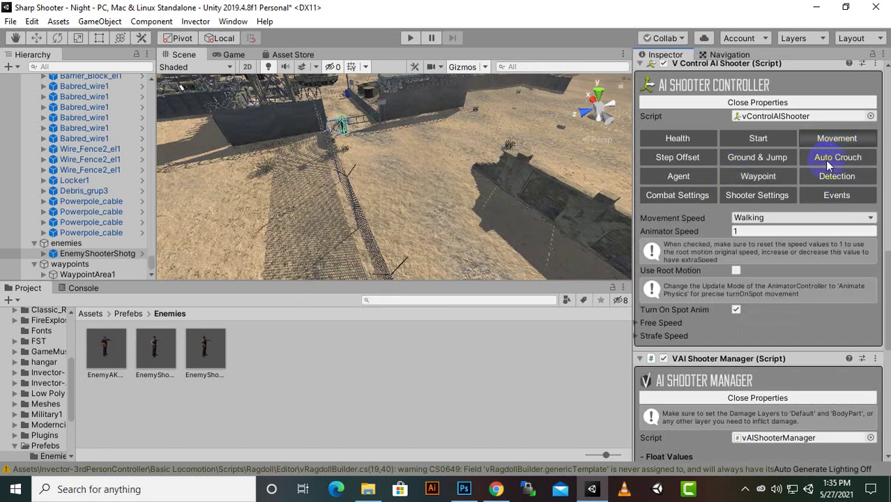
click(640, 323)
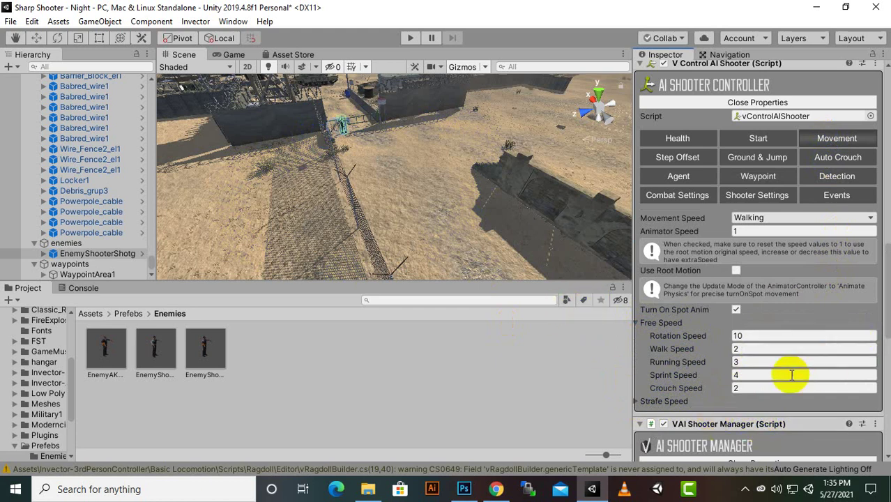
- Look through EnemyShooterShotgun's components and examine the Shooter Settings of its AI Shooter Controller, including the shooting and waiting times
scroll(776, 330, down, 5)
scroll(772, 332, down, 2)
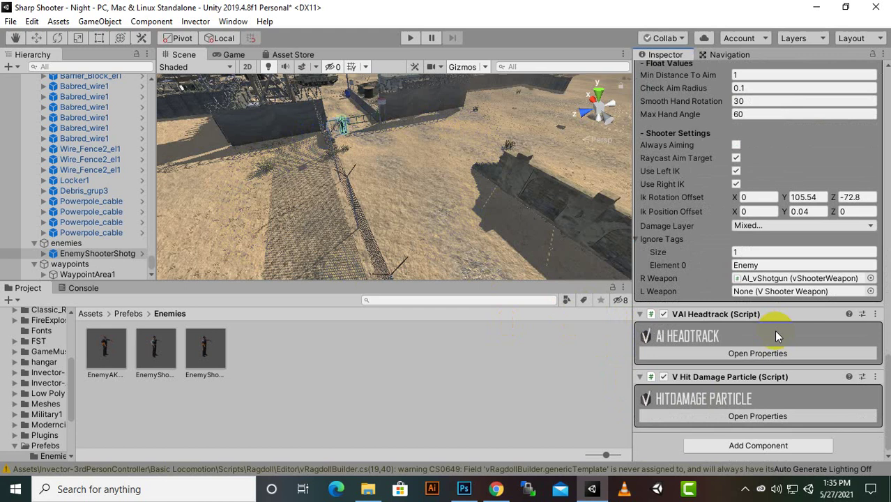
scroll(787, 343, up, 8)
scroll(788, 347, up, 8)
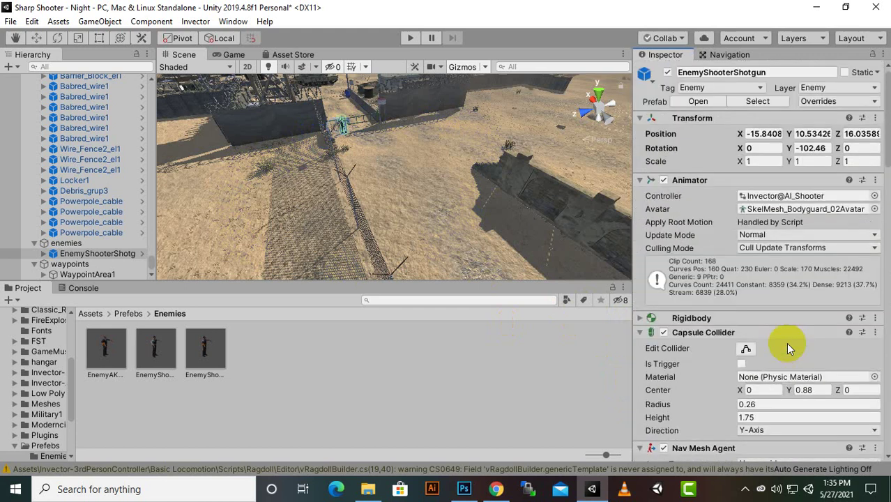
scroll(788, 345, down, 8)
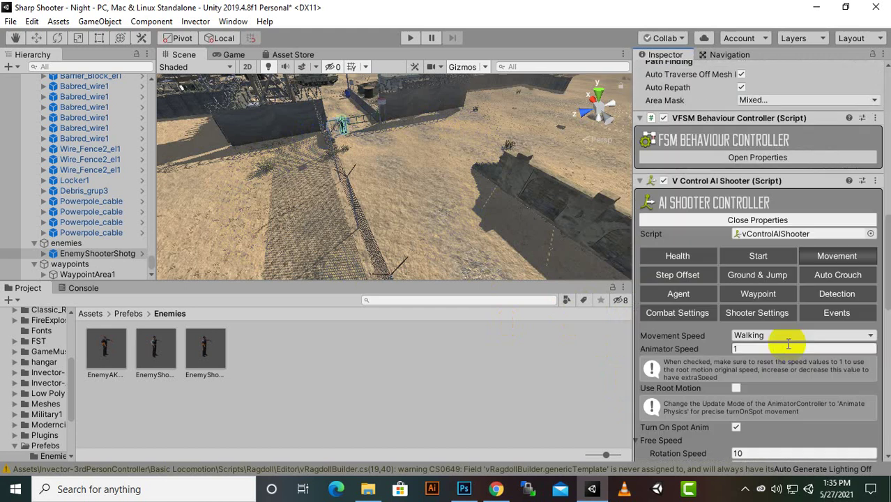
click(739, 312)
scroll(756, 312, down, 4)
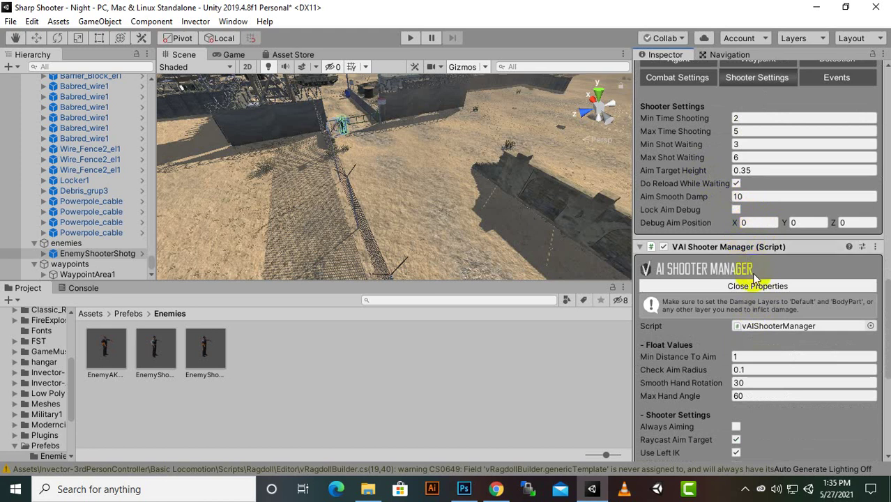
- Examine the AI Shooter Manager's Damage Layer choices and Ignore Tags without changing them
scroll(753, 279, down, 5)
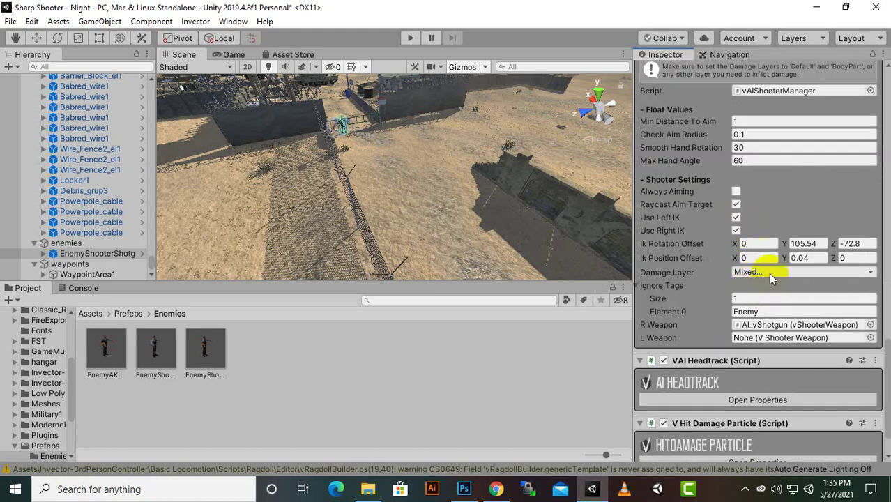
click(753, 273)
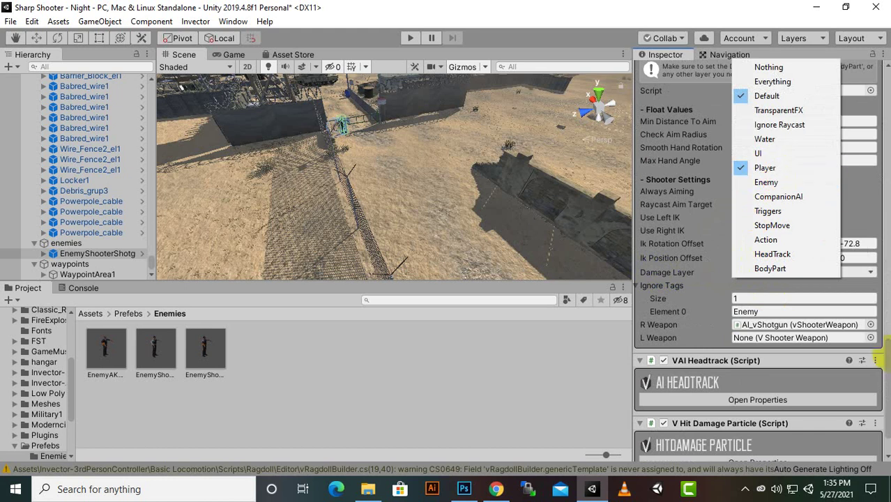
click(888, 354)
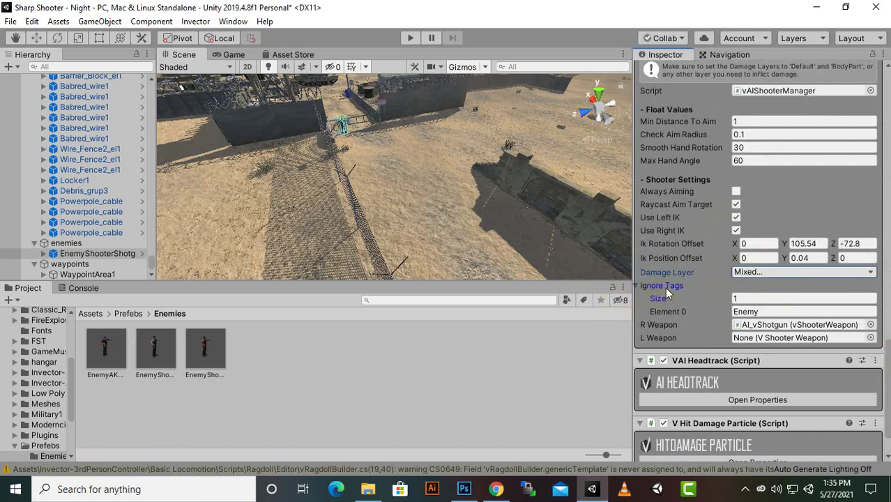
scroll(666, 289, down, 3)
- Examine the AI Shooter Controller's Detection settings, including field of view, detection distances and layers to detect
scroll(667, 287, up, 15)
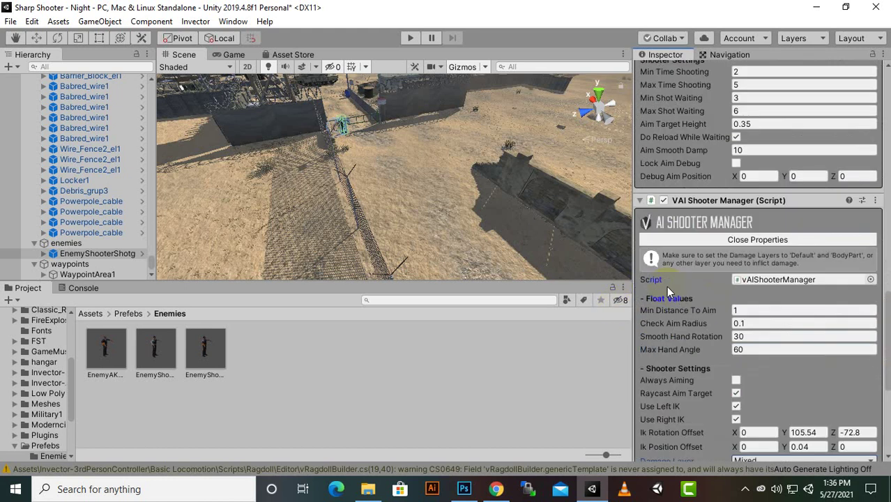
scroll(667, 286, up, 15)
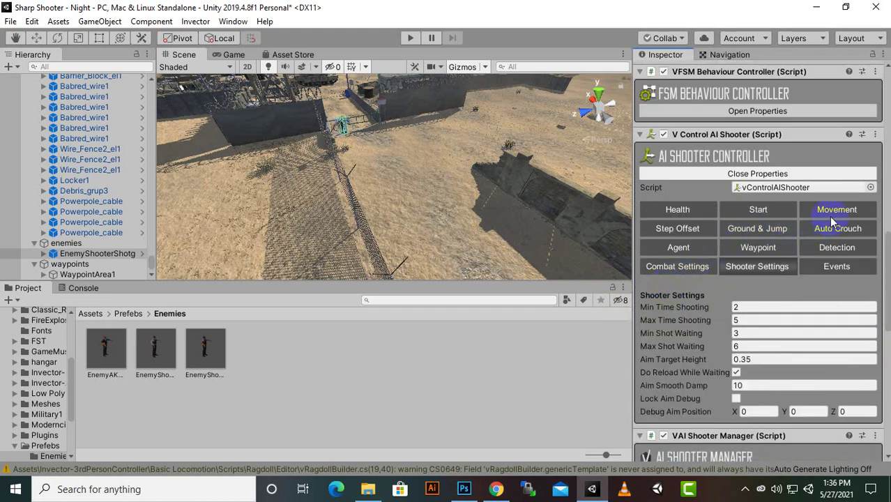
click(831, 249)
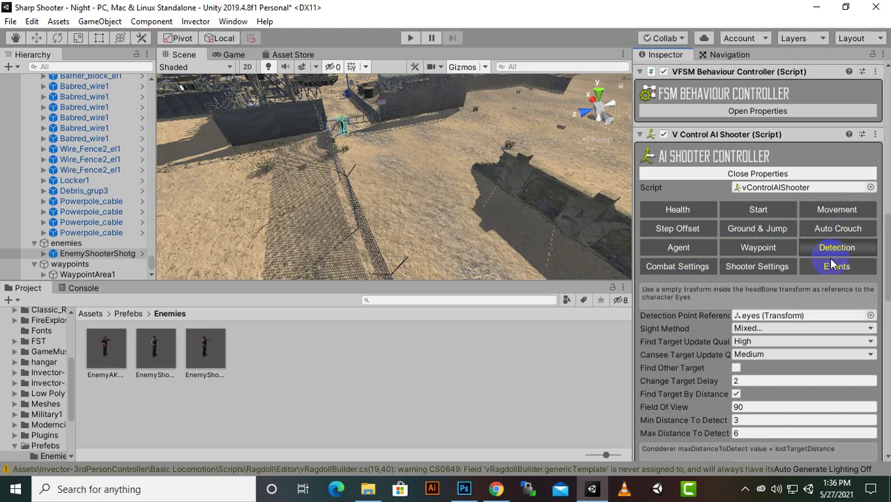
scroll(771, 314, down, 8)
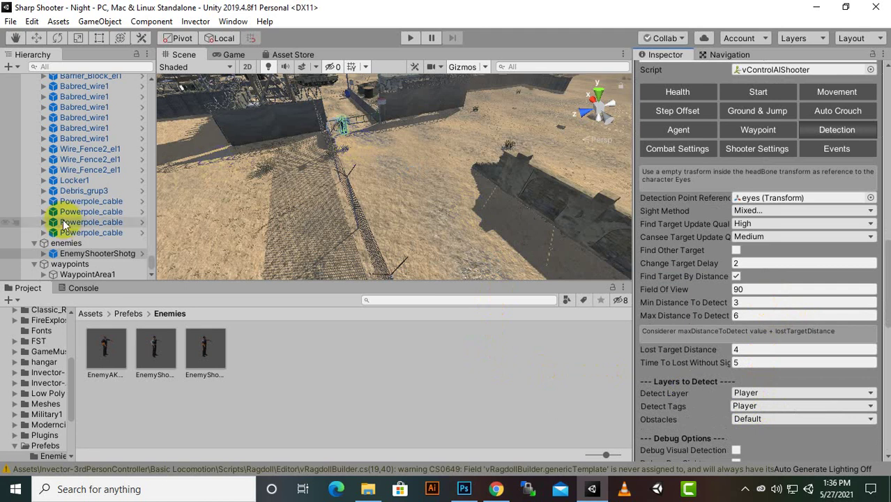
- Survey the military base beyond the entrance in the scene, looking over its interior roads, vehicles and walls
scroll(396, 127, down, 2)
middle_drag(396, 128, 408, 196)
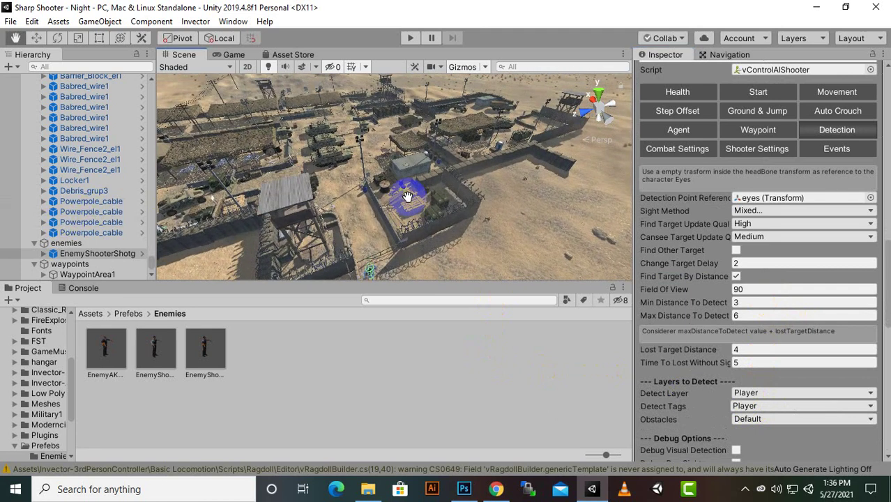
scroll(362, 252, up, 2)
middle_drag(352, 229, 354, 265)
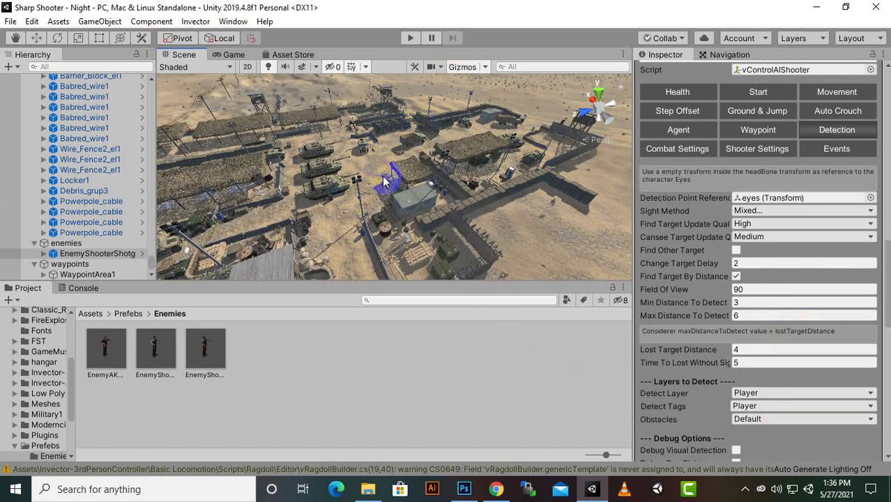
drag(384, 181, 370, 224)
drag(366, 162, 358, 230)
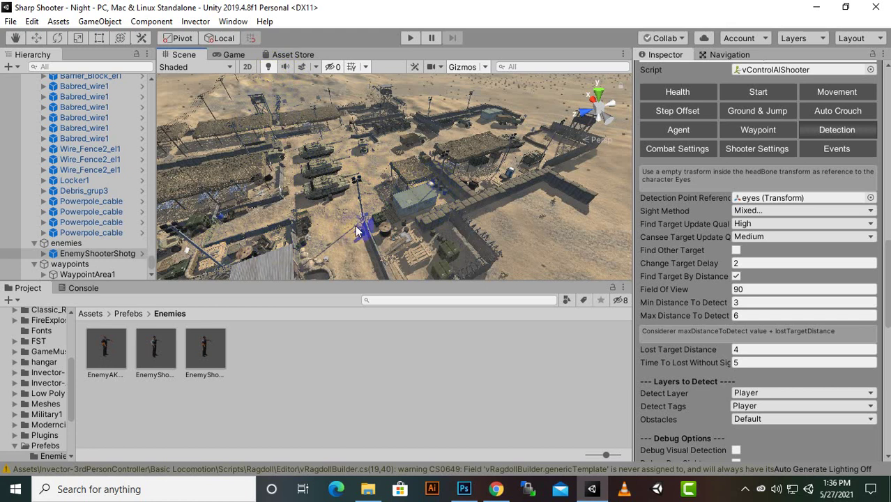